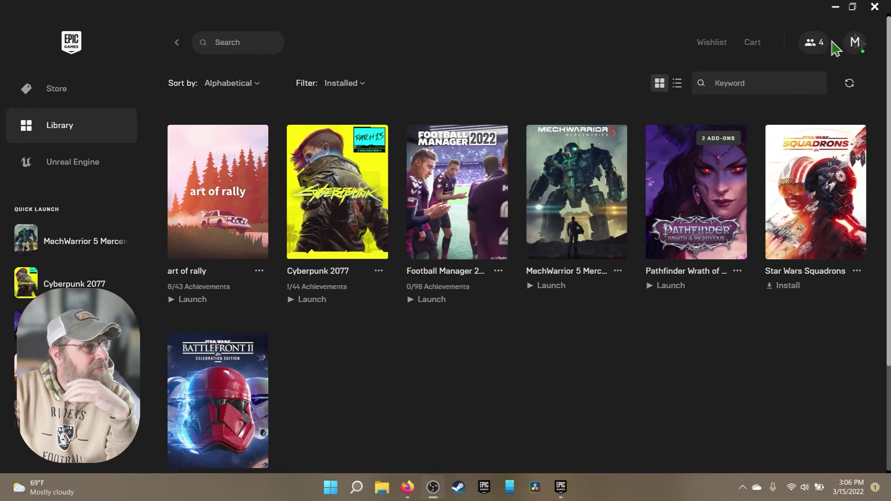
Open Explore Mods for MechWarrior 5 and accept the mod content warning.
click(622, 274)
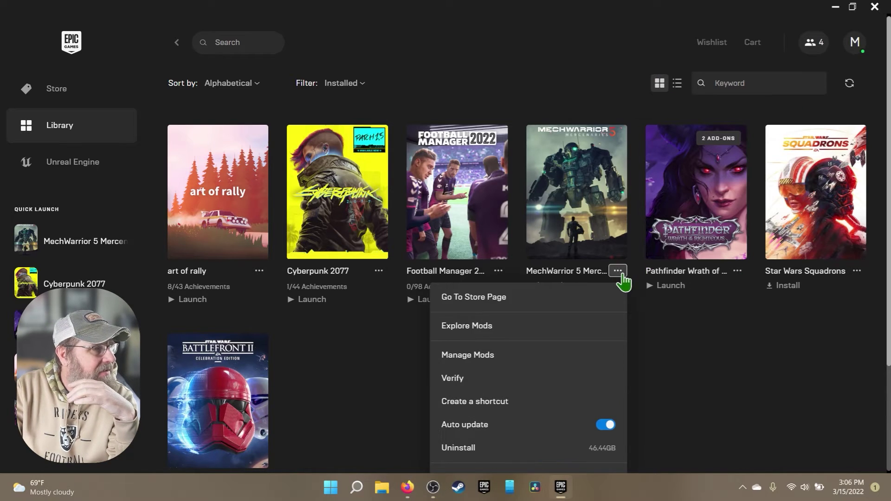
click(509, 333)
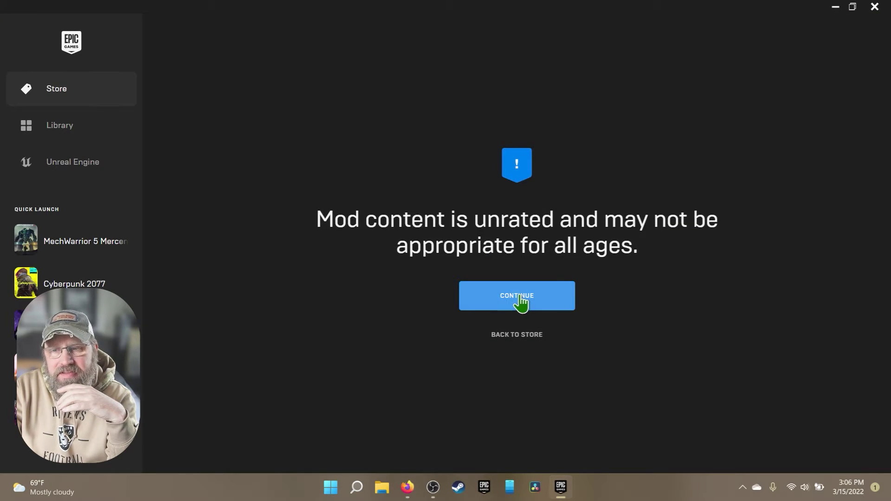
click(520, 303)
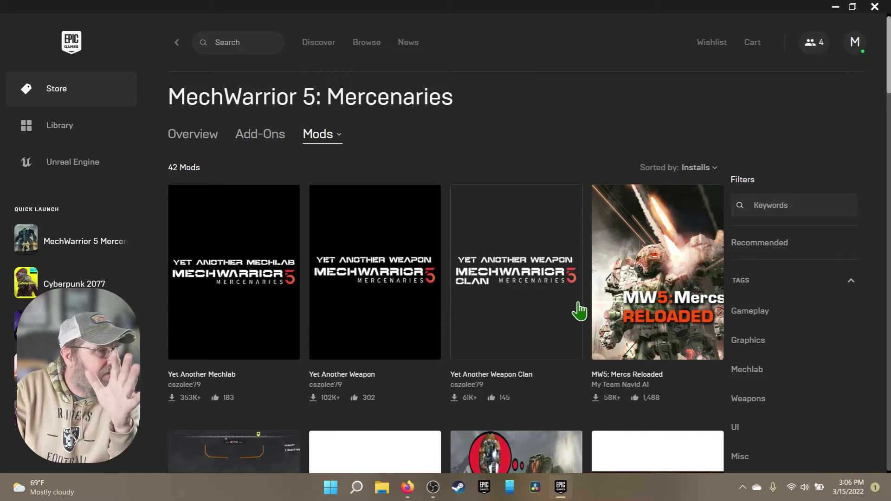
Scroll down through the MechWarrior 5 Mods grid and back up again.
scroll(579, 311, down, 10)
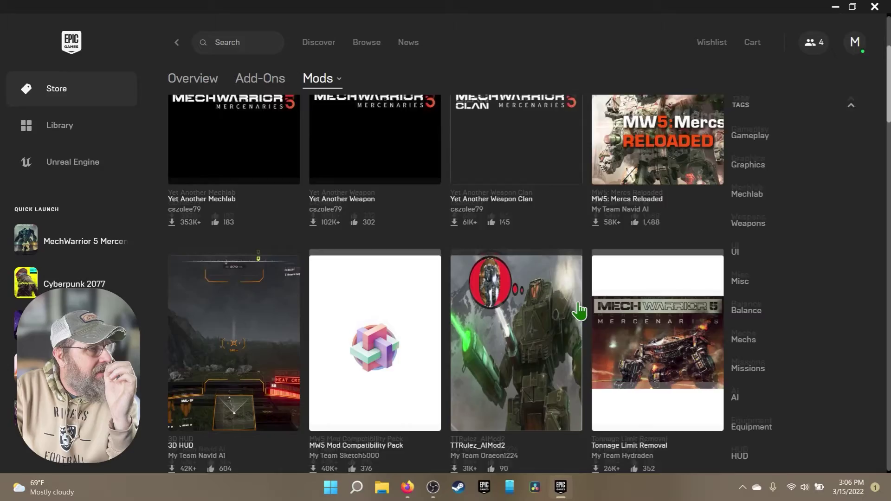
scroll(579, 311, down, 10)
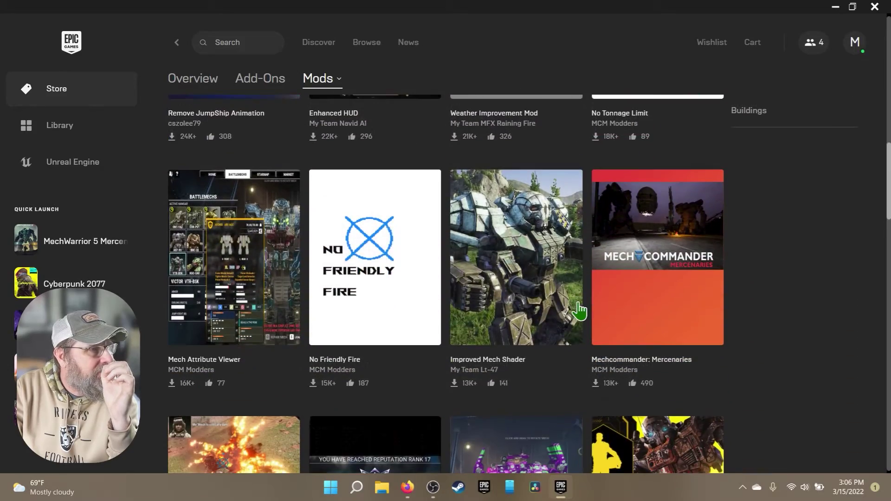
scroll(548, 308, down, 10)
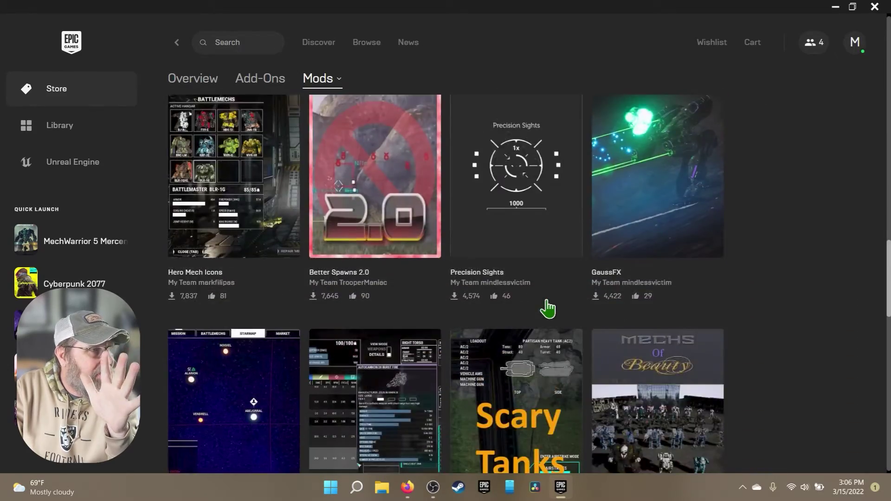
scroll(548, 307, down, 10)
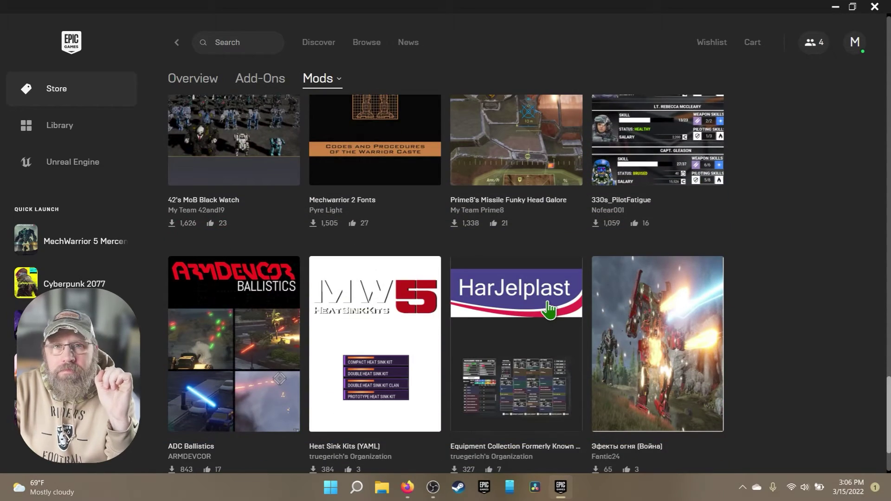
scroll(549, 308, up, 4)
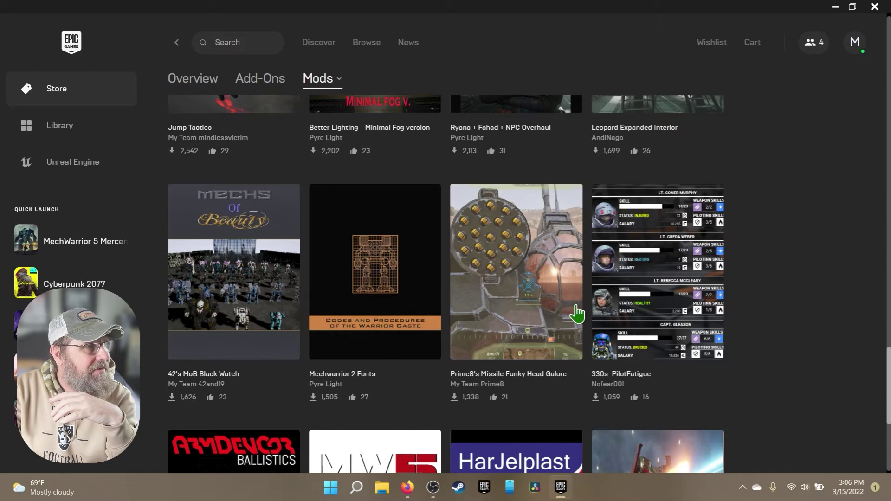
scroll(575, 313, up, 2)
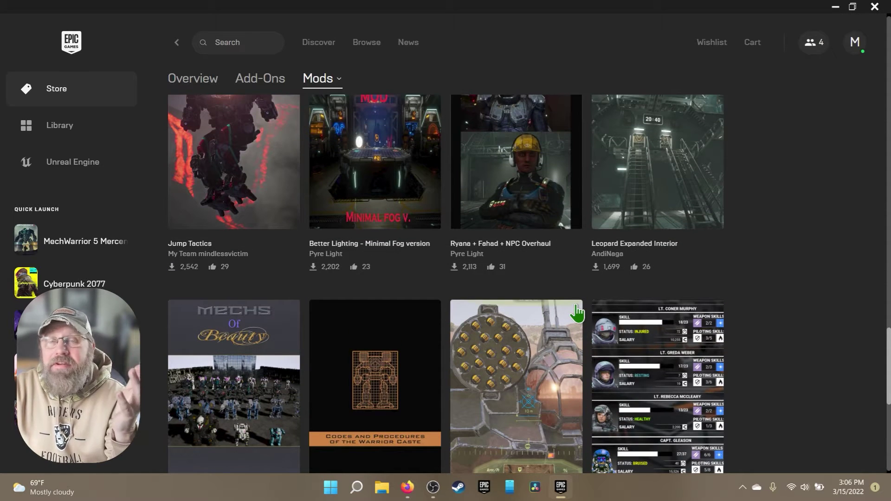
scroll(577, 313, up, 3)
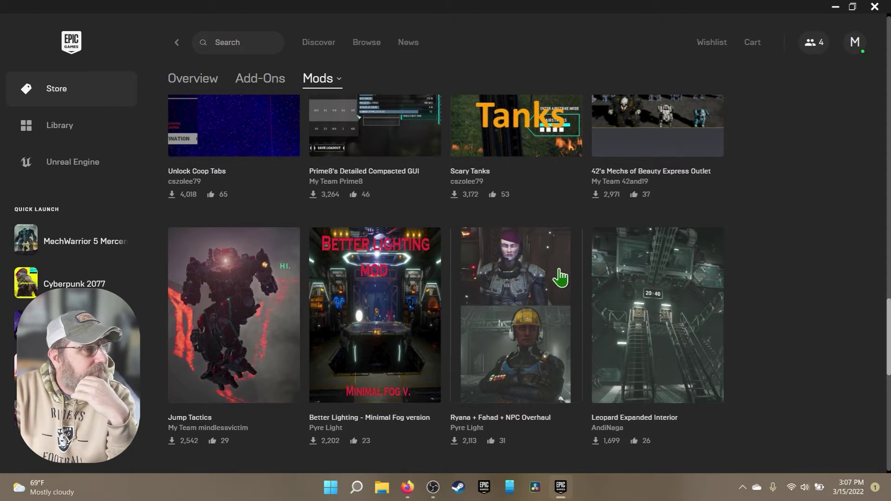
scroll(561, 277, up, 3)
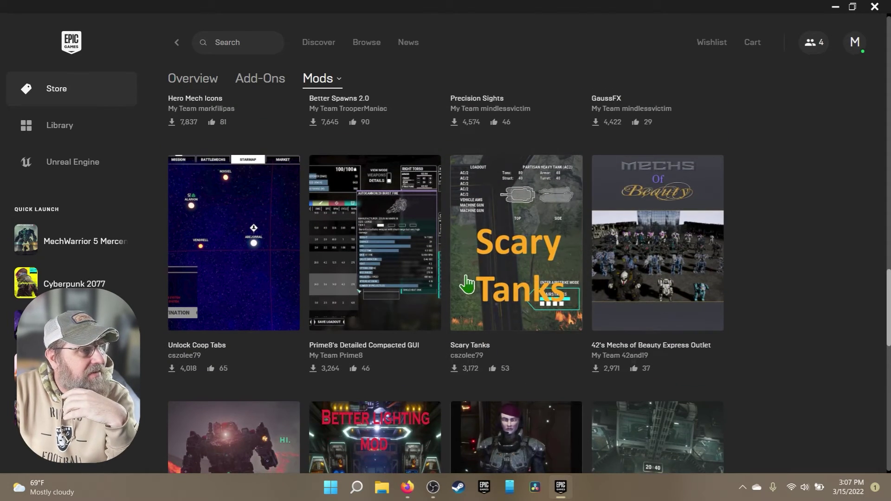
scroll(464, 284, up, 3)
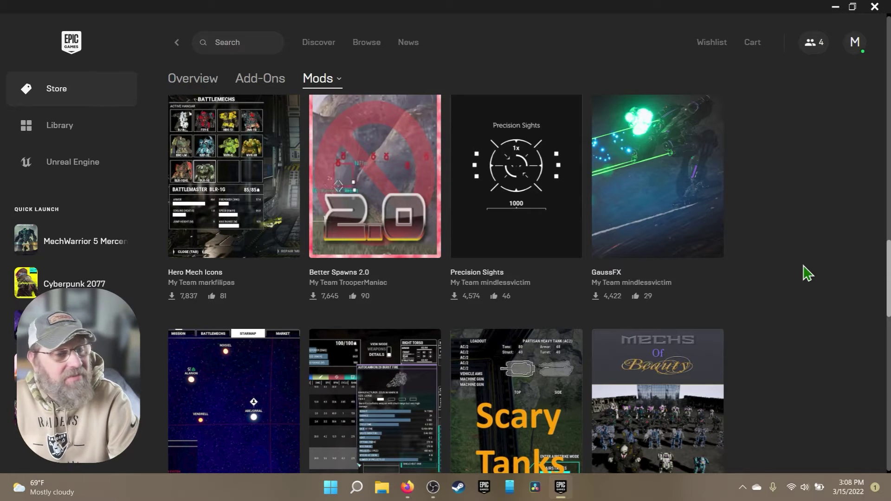
Scroll back up to the top of the MechWarrior 5 Mods grid.
scroll(576, 255, down, 2)
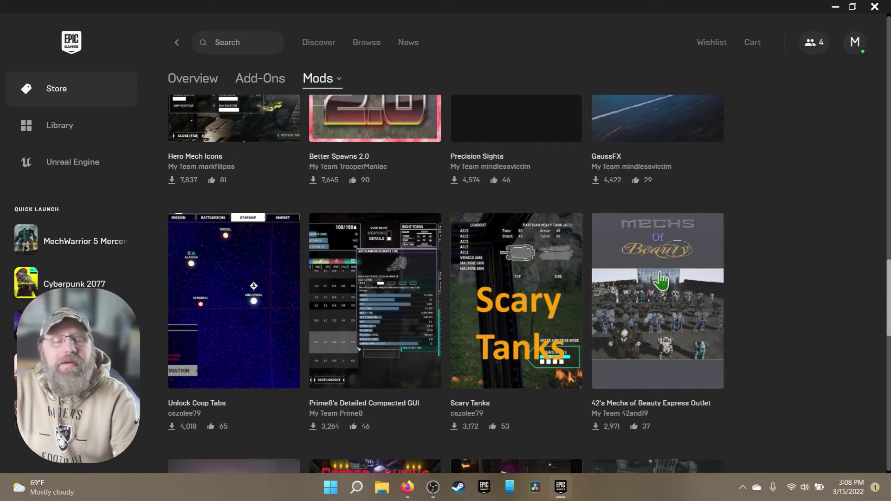
scroll(653, 292, up, 4)
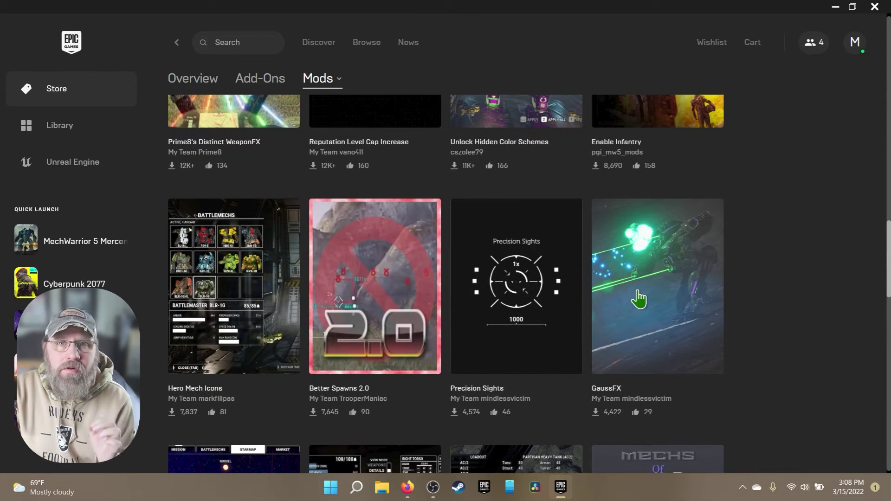
scroll(639, 299, up, 2)
scroll(639, 299, up, 2)
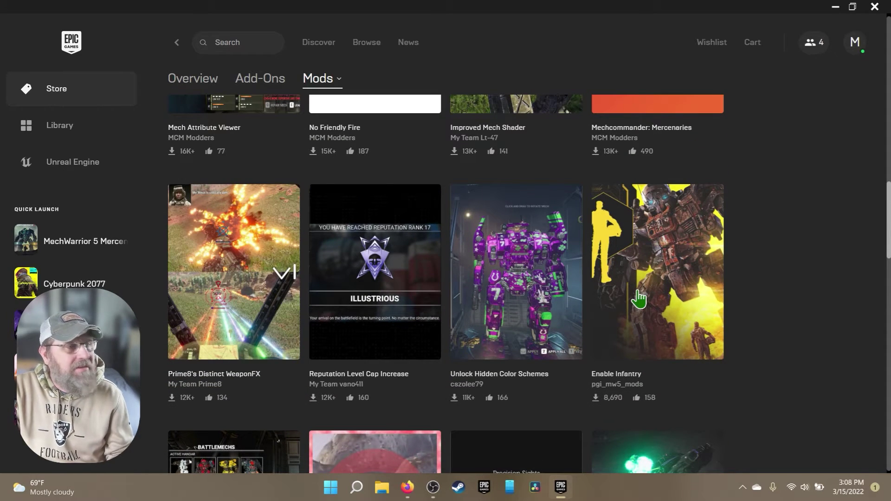
scroll(636, 295, up, 4)
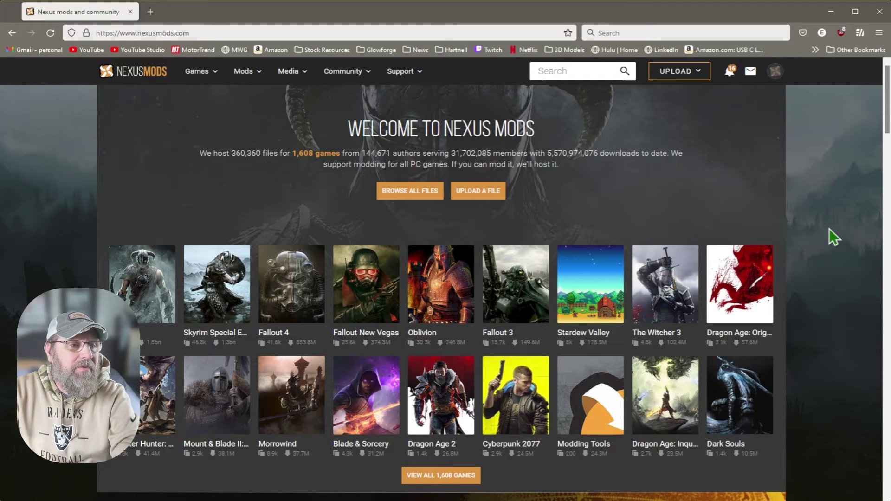
Open the Better Spawns mod page for MechWarrior 5 and start its manual slow download.
click(200, 77)
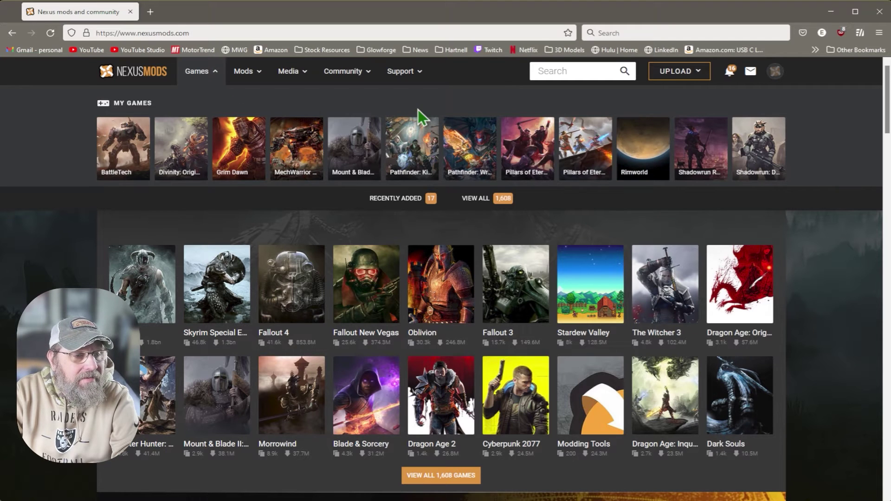
click(296, 167)
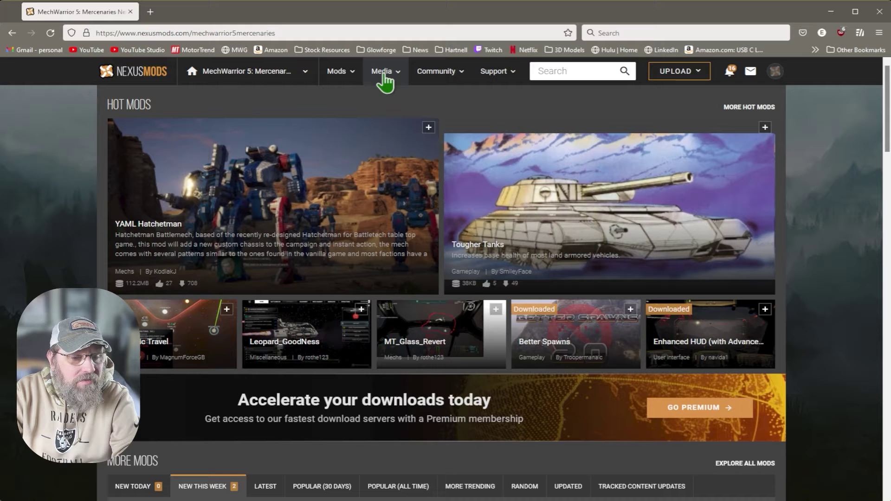
click(598, 347)
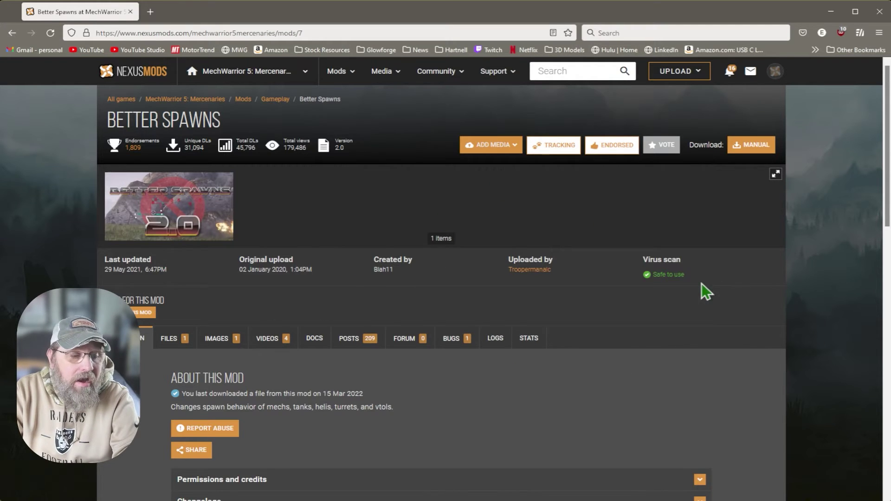
scroll(702, 284, down, 3)
scroll(701, 284, up, 3)
click(754, 145)
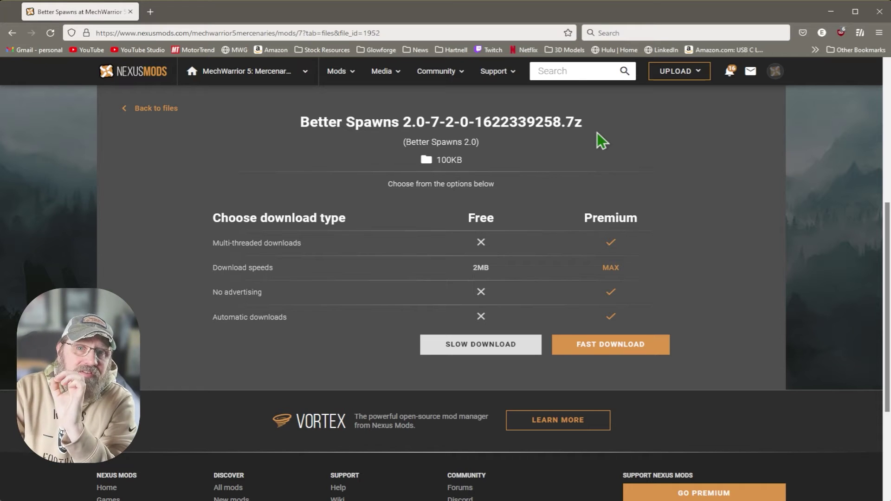
click(496, 343)
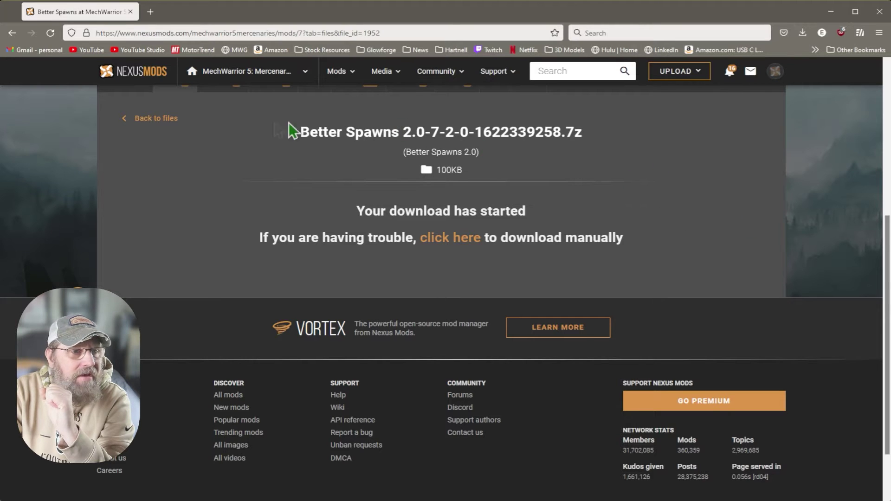
Open the list of tracked MechWarrior 5 mods from the Mods menu.
click(351, 78)
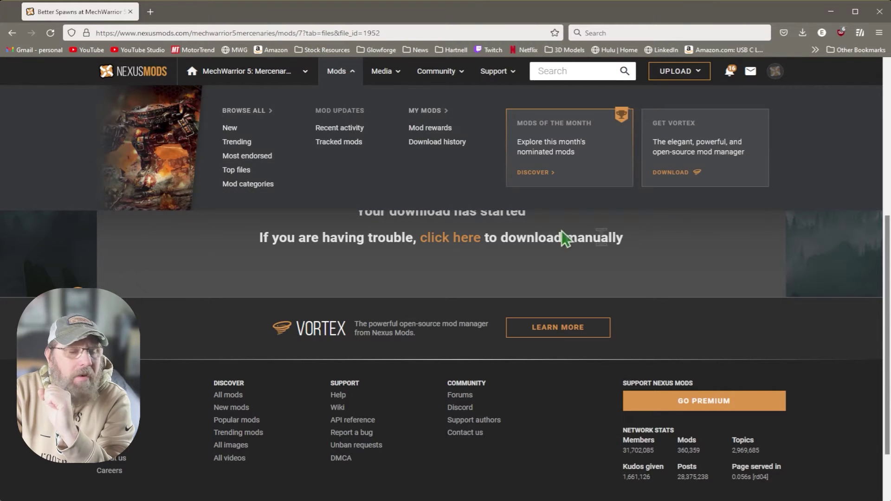
click(381, 87)
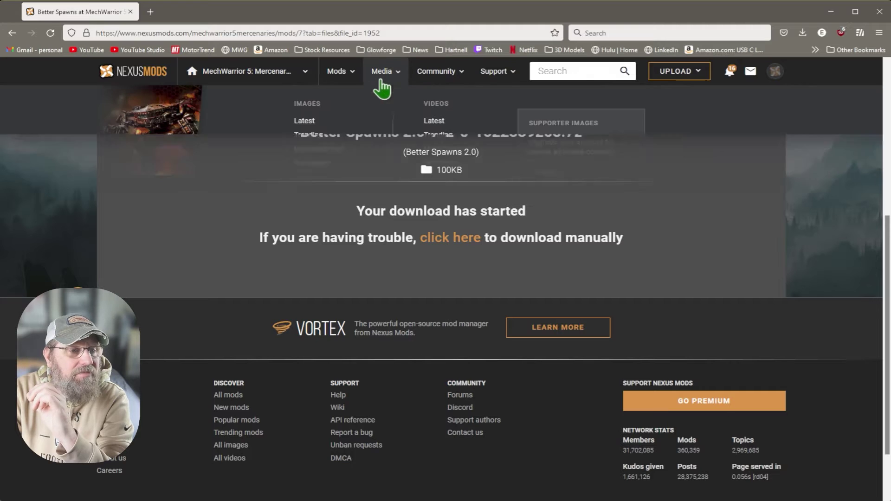
click(338, 79)
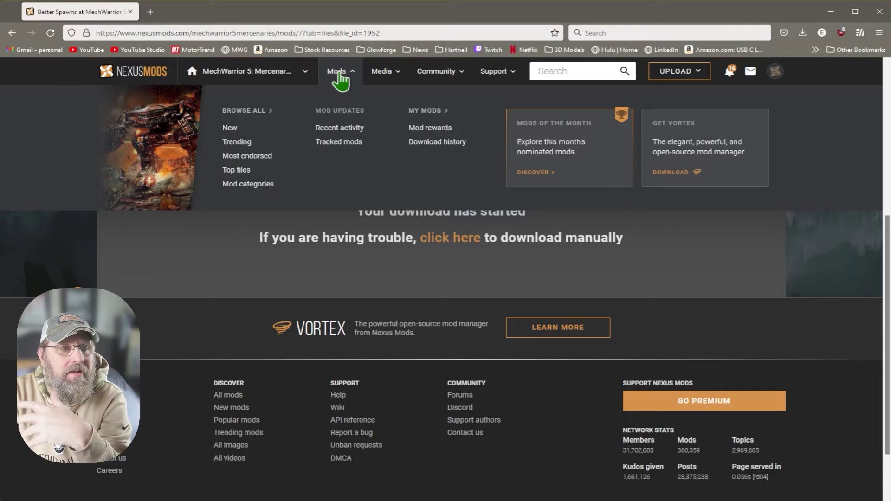
click(349, 142)
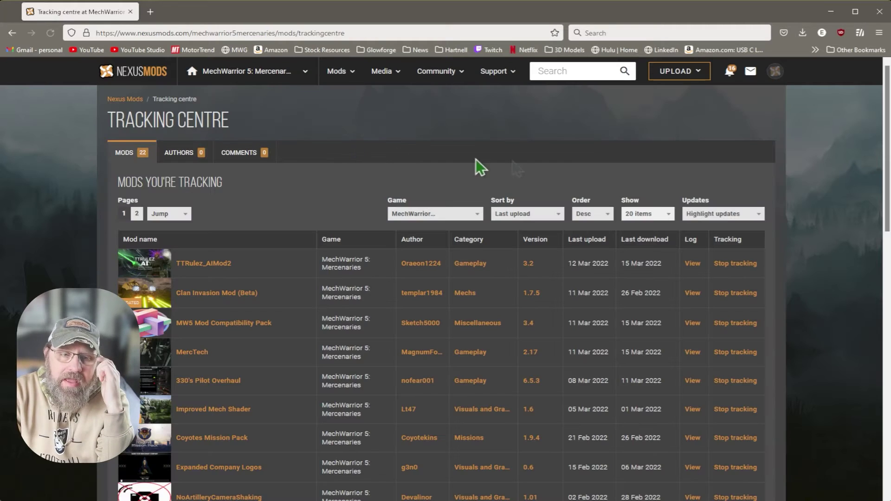
Open the TTRulez_AIMod2 mod page, then return to the Tracked mods list.
click(200, 264)
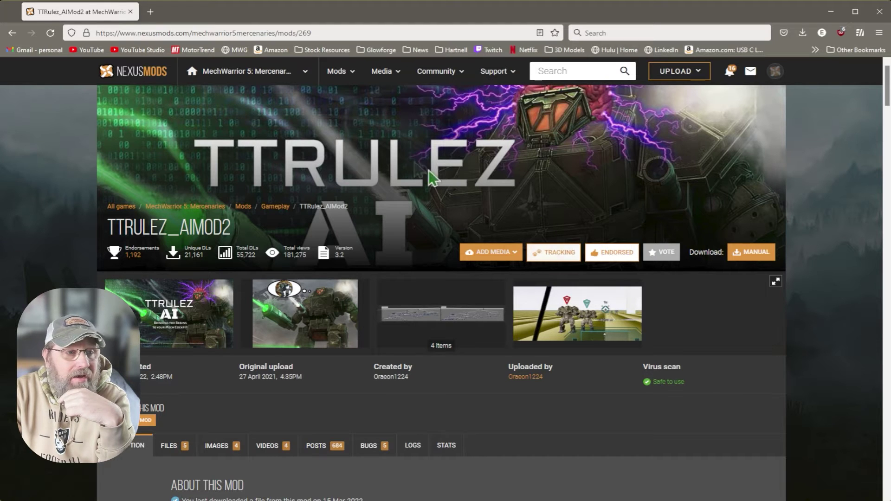
click(384, 79)
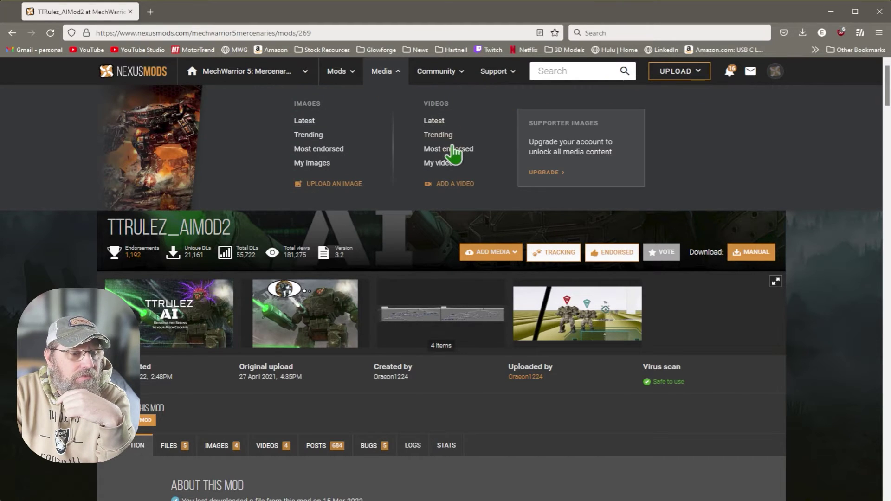
click(341, 79)
click(349, 145)
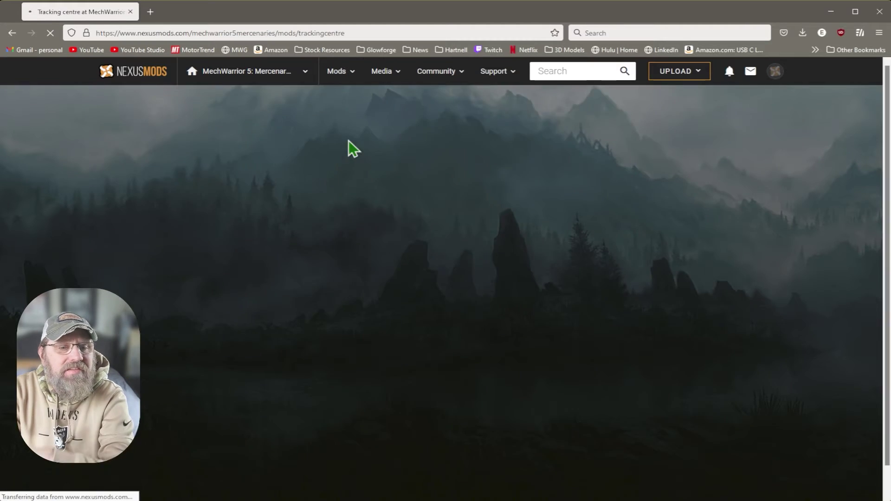
scroll(525, 306, down, 3)
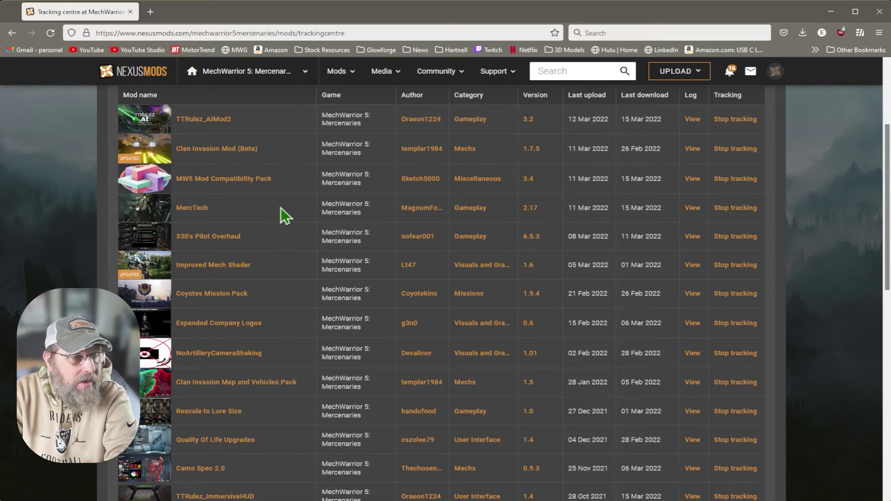
scroll(281, 208, up, 3)
Reopen TTRulez_AIMod2 and slow-download its TTRulez_AIModv2_NoRescale main file.
click(203, 263)
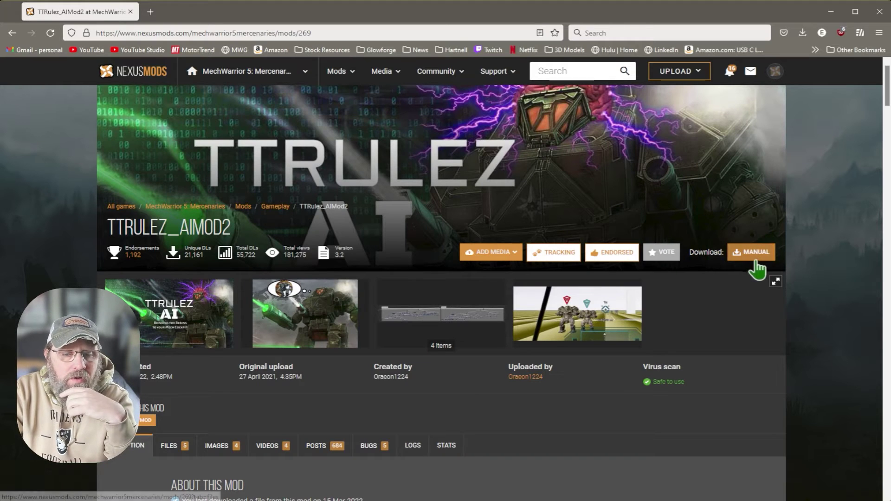
click(753, 253)
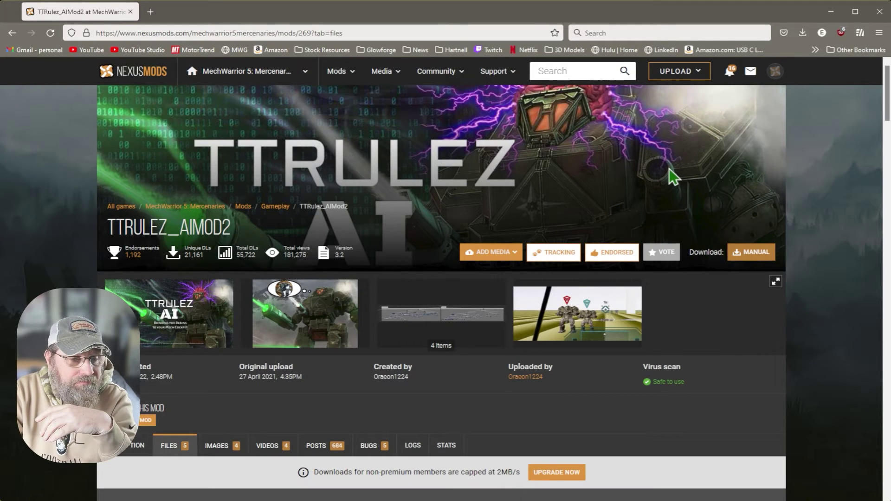
scroll(681, 261, down, 9)
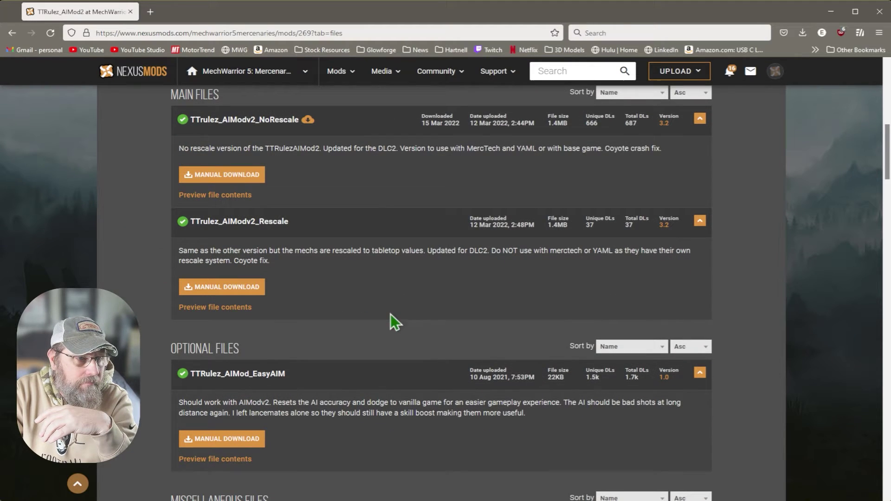
click(241, 179)
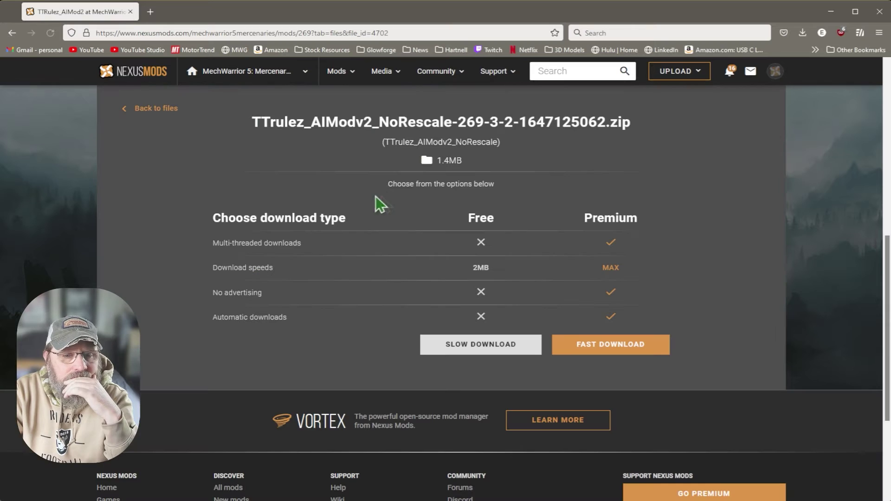
click(503, 349)
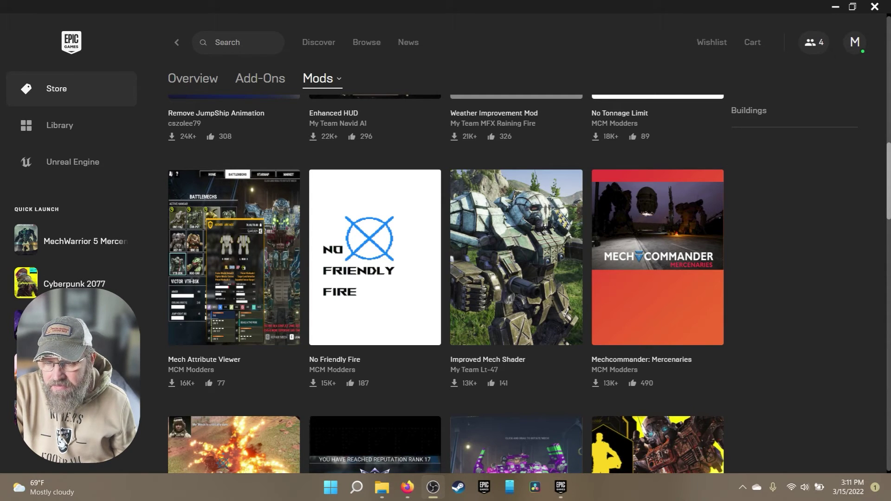
Open a new File Explorer on Downloads and select the TTRulez_AIModv2_NoRescale zip.
key(super+e)
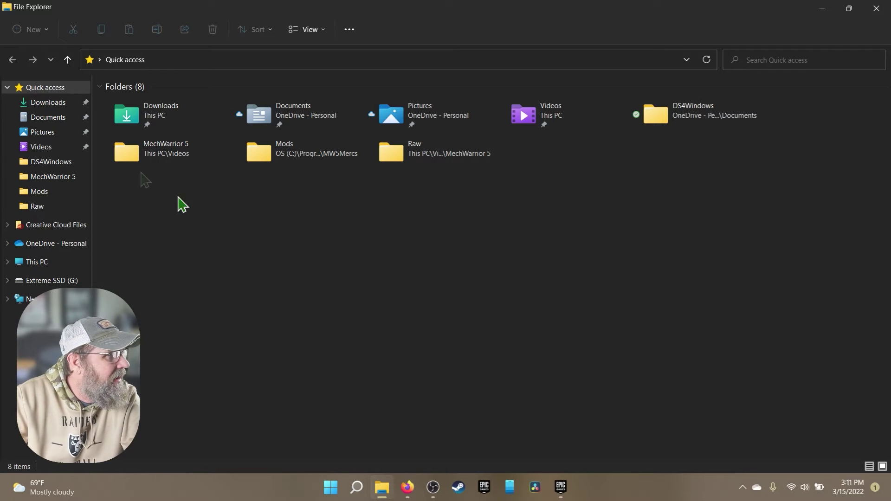
click(69, 103)
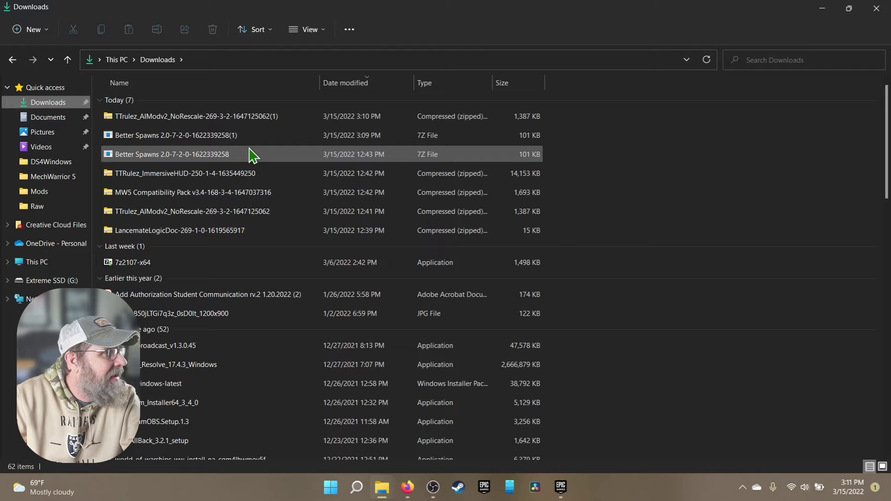
click(249, 121)
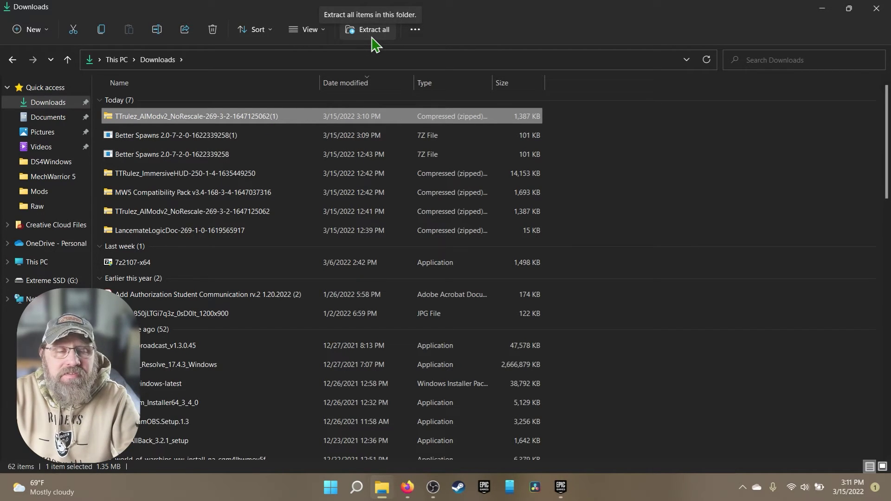
Start extracting the zip and browse the destination to C:\Program Files\Epic Games\MW5Mercs\MW5Mercs.
right_click(253, 123)
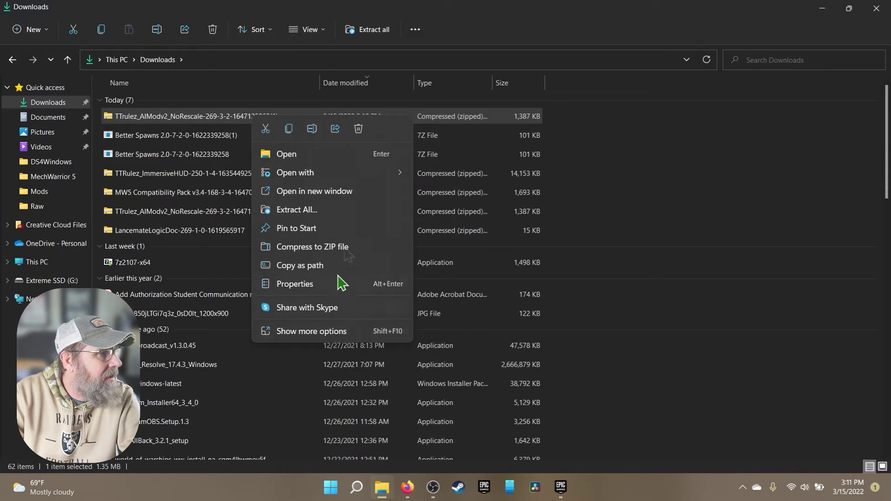
click(355, 32)
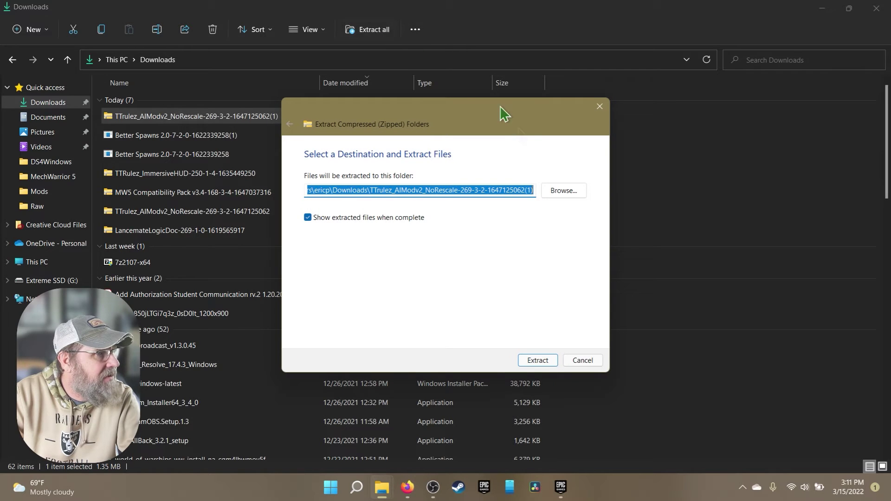
click(564, 191)
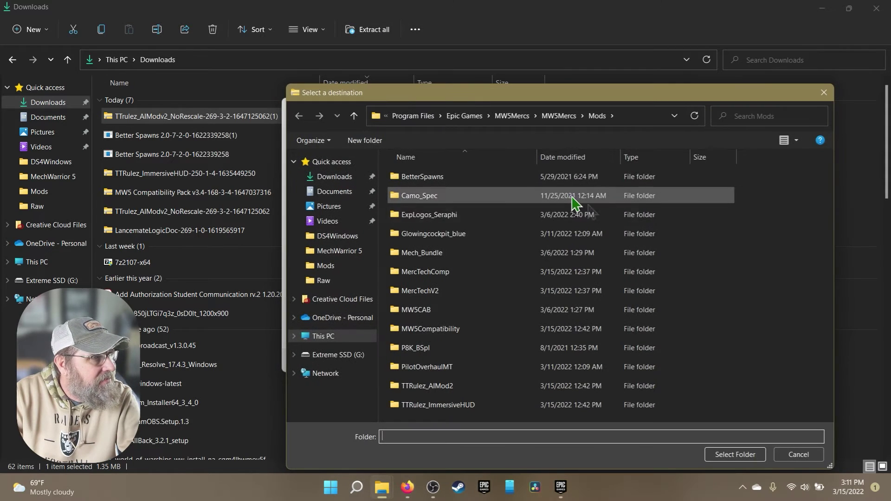
click(411, 116)
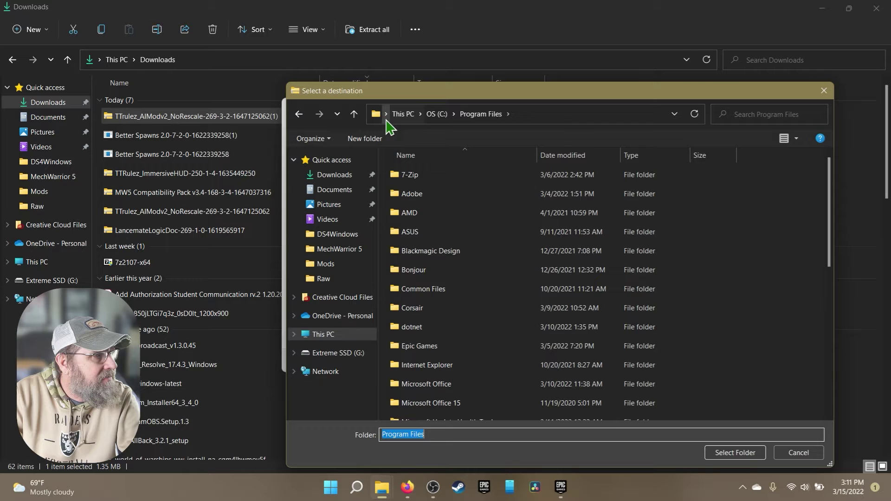
click(403, 115)
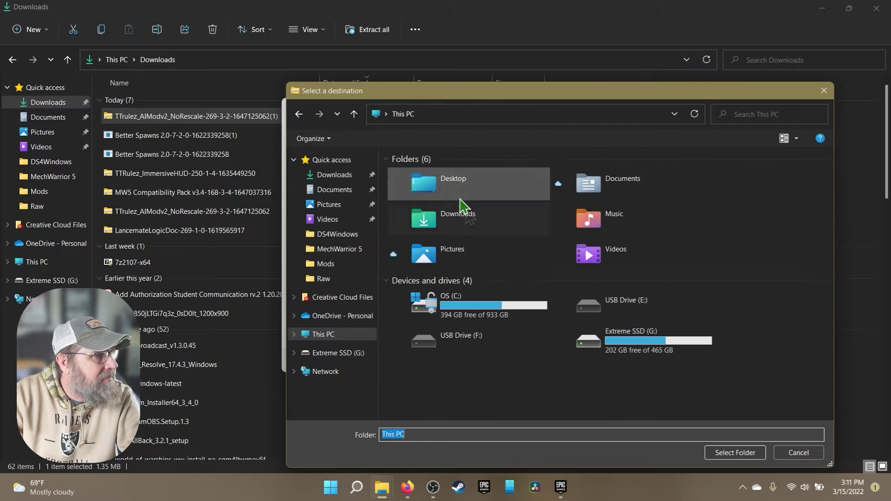
double_click(513, 318)
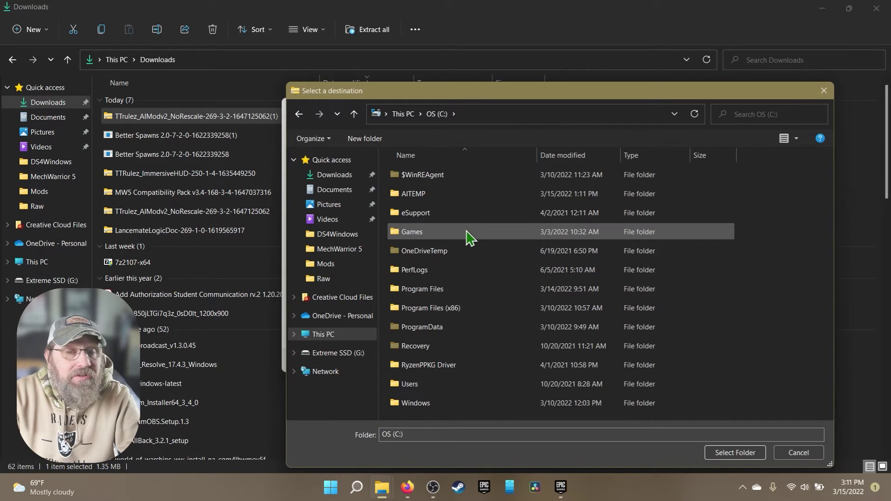
click(457, 291)
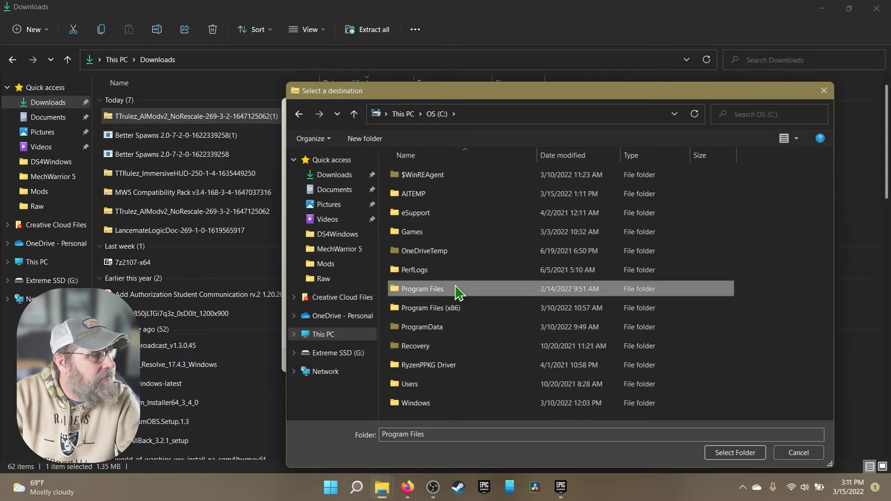
double_click(456, 291)
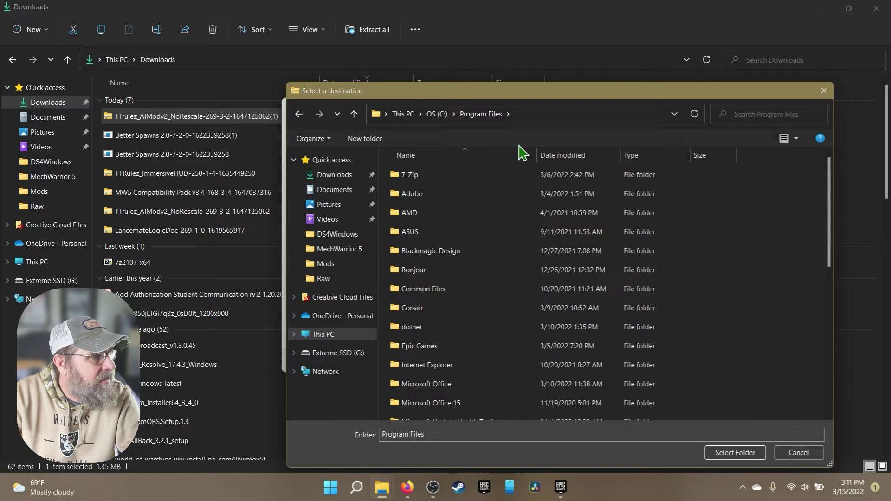
double_click(435, 346)
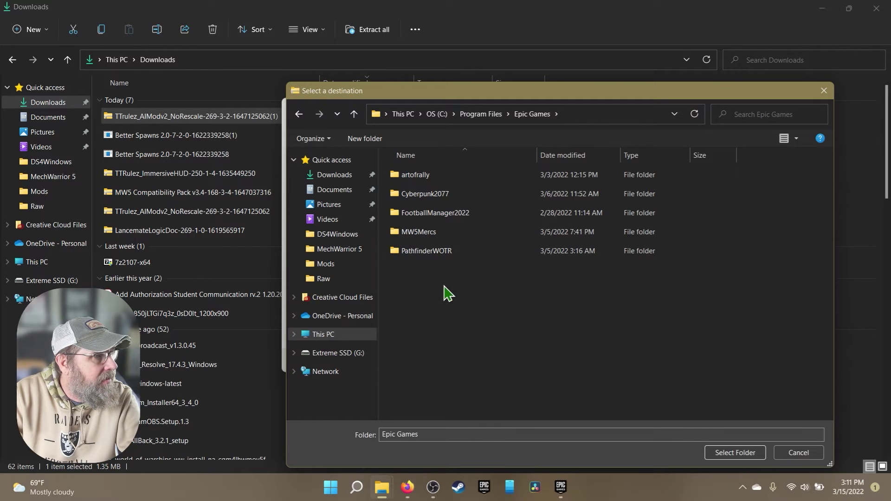
double_click(423, 232)
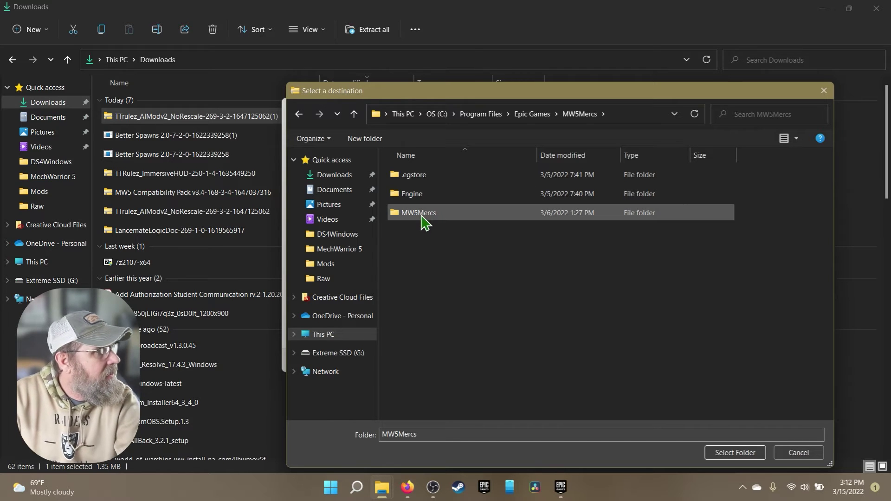
double_click(421, 214)
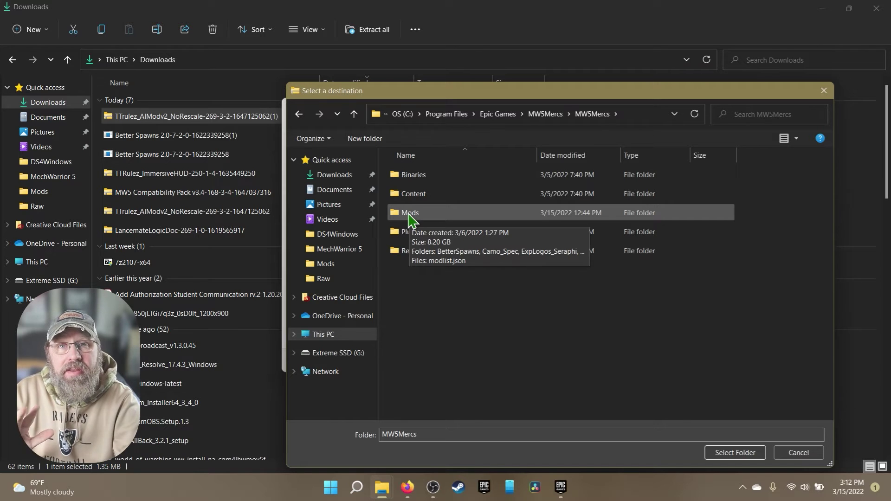
Select the Mods folder as destination, extract, and replace the existing same-named files.
right_click(444, 294)
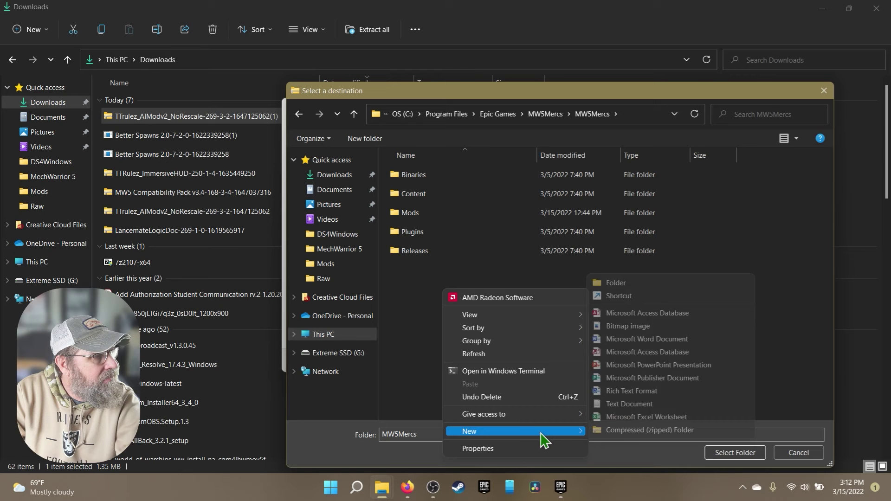
click(418, 325)
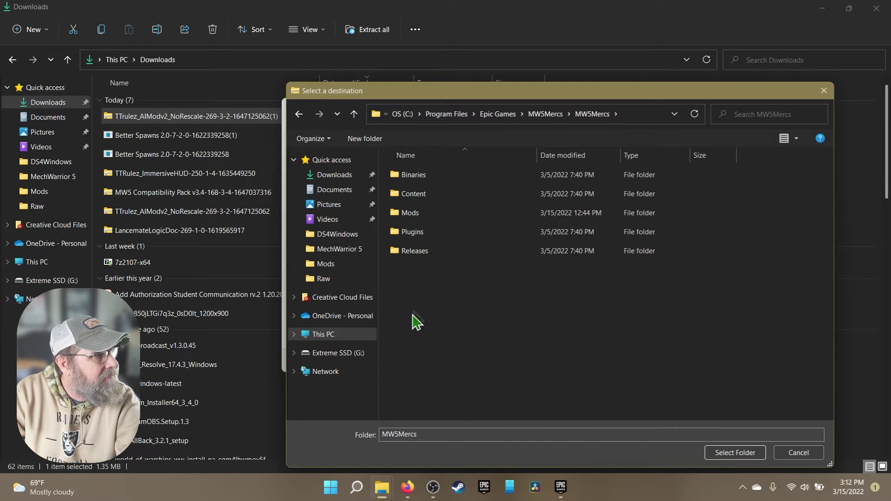
double_click(416, 214)
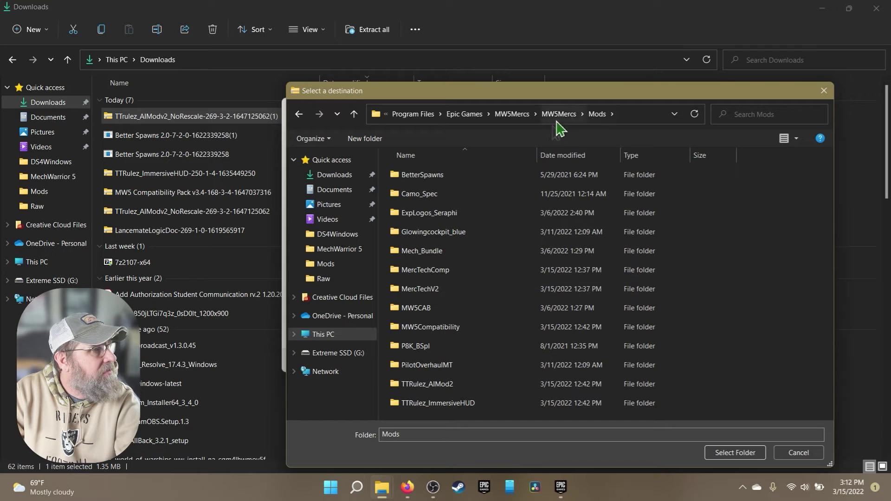
click(735, 453)
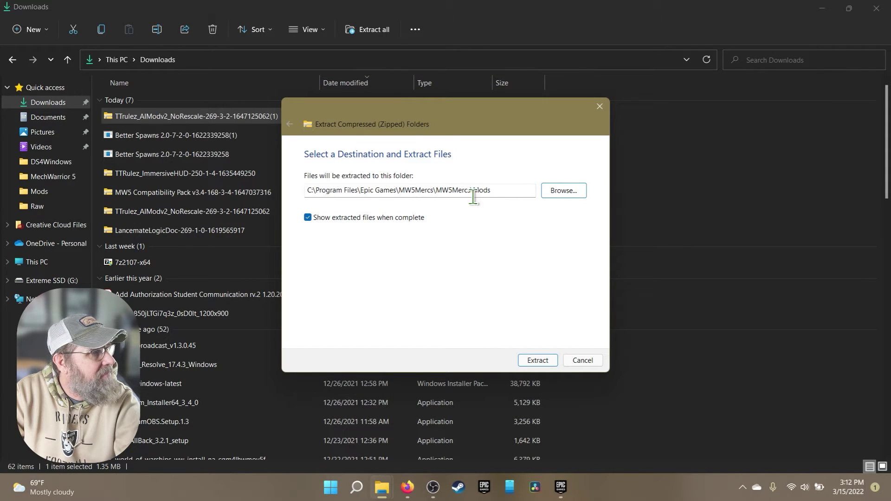
click(539, 364)
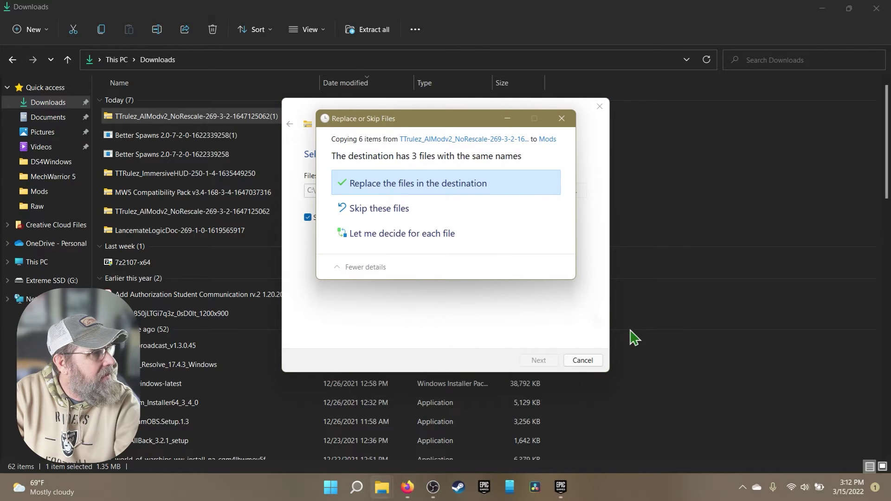
click(434, 183)
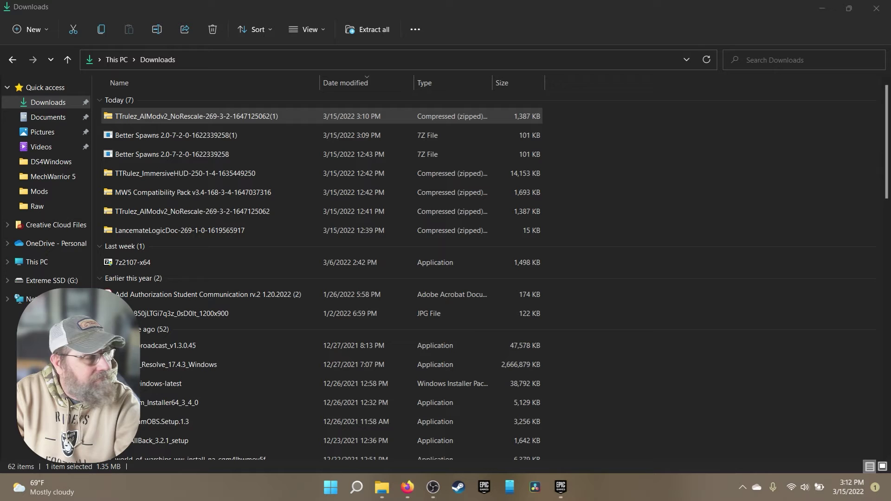
Close and reopen File Explorer on the Downloads folder.
click(877, 8)
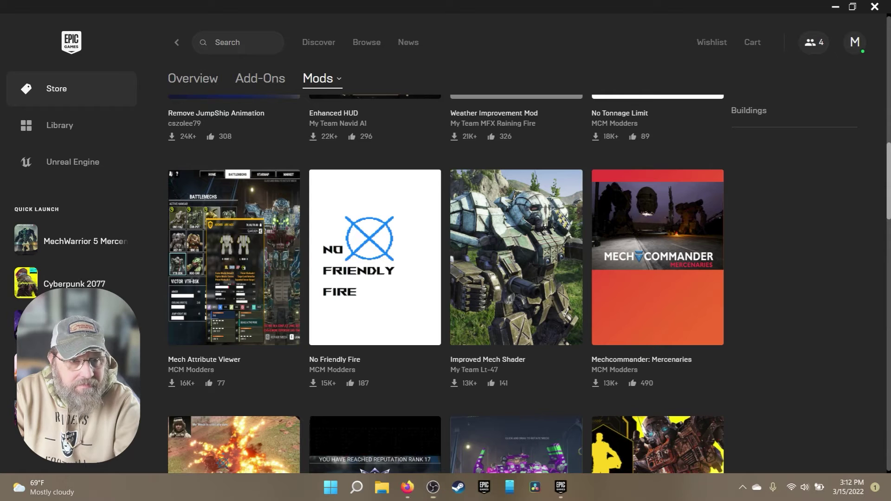
key(super+e)
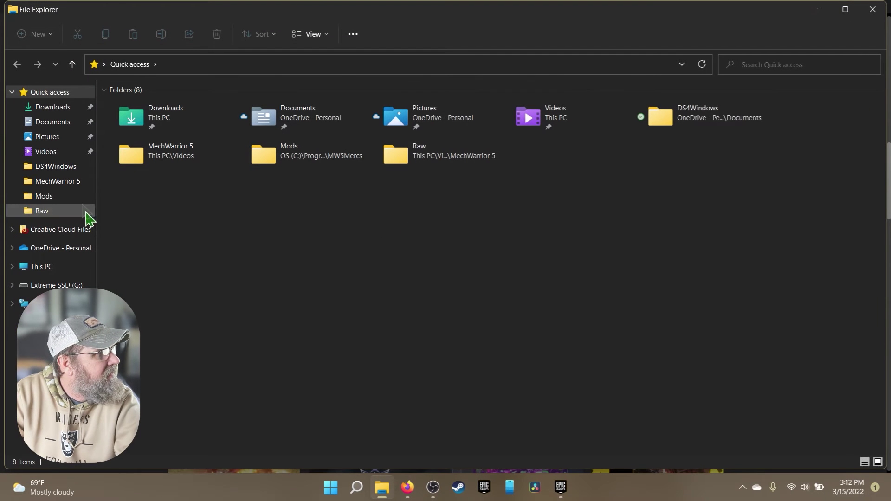
click(56, 108)
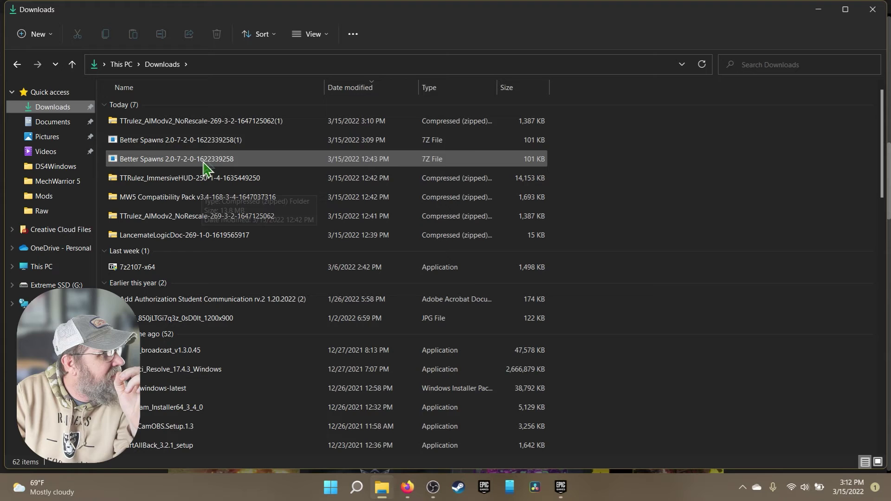
Extract the Better Spawns 2.0 (1) 7z archive with 7-Zip into Downloads.
right_click(229, 150)
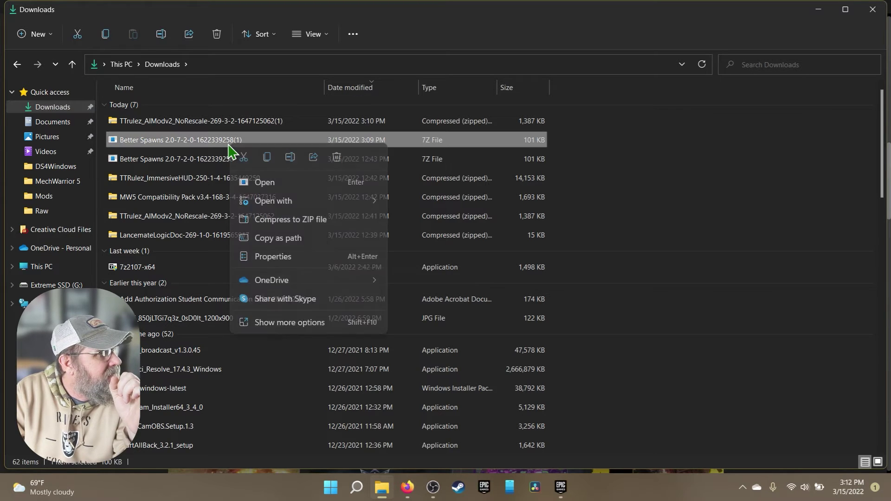
click(321, 325)
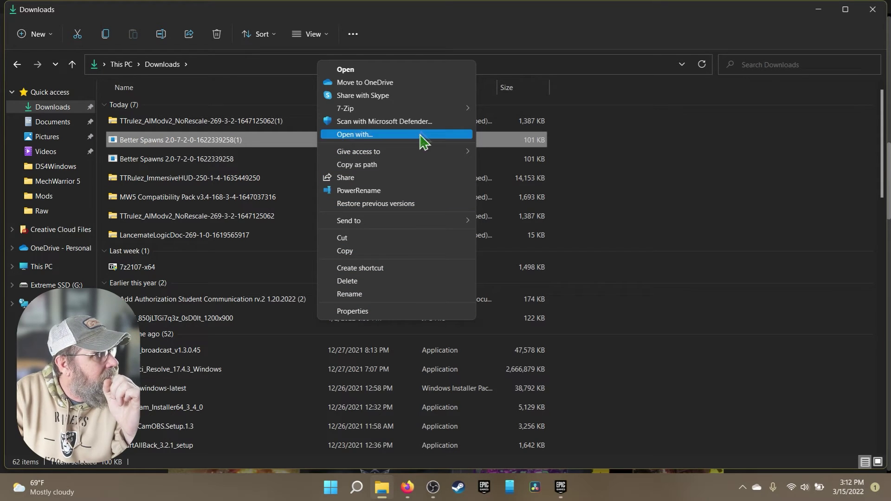
mouse_move(432, 110)
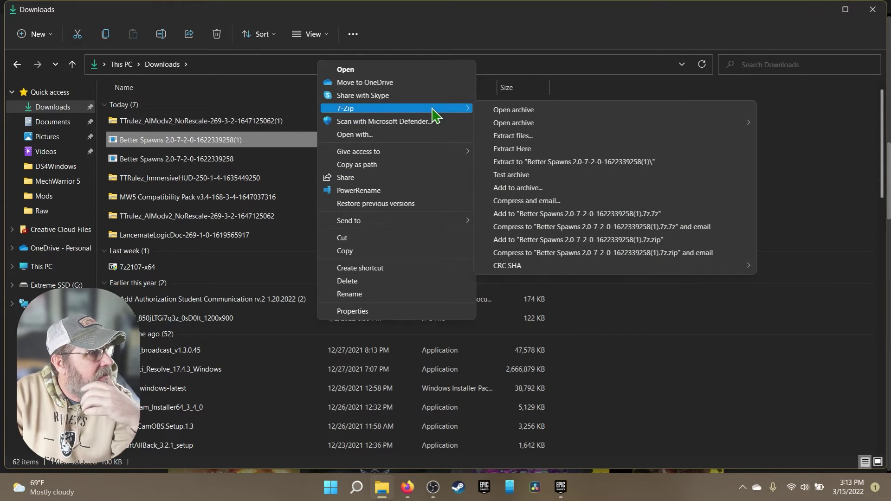
click(578, 138)
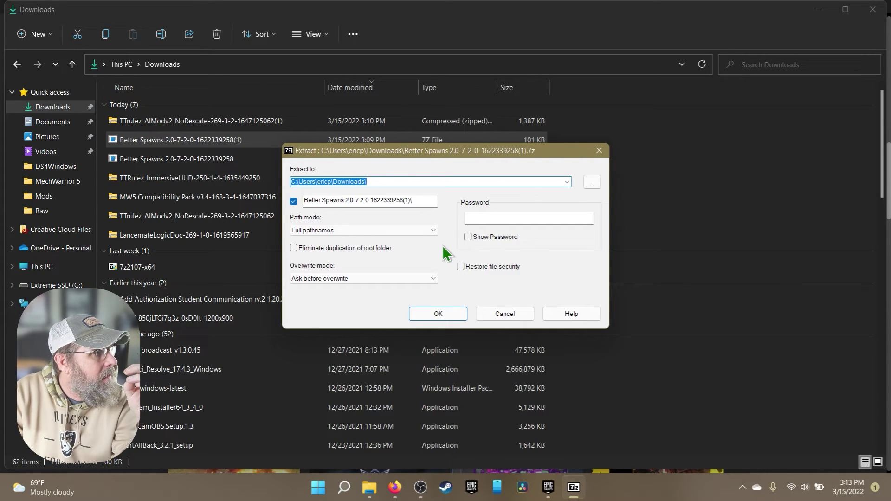
click(438, 314)
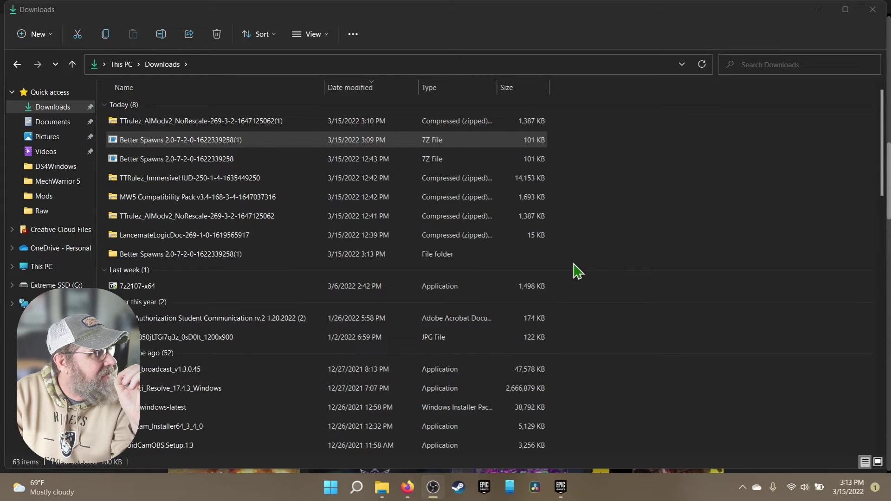
Open the TTrulez_AIModv2 (1) zip and select the TTRulez_AIMod2 folder inside.
double_click(251, 125)
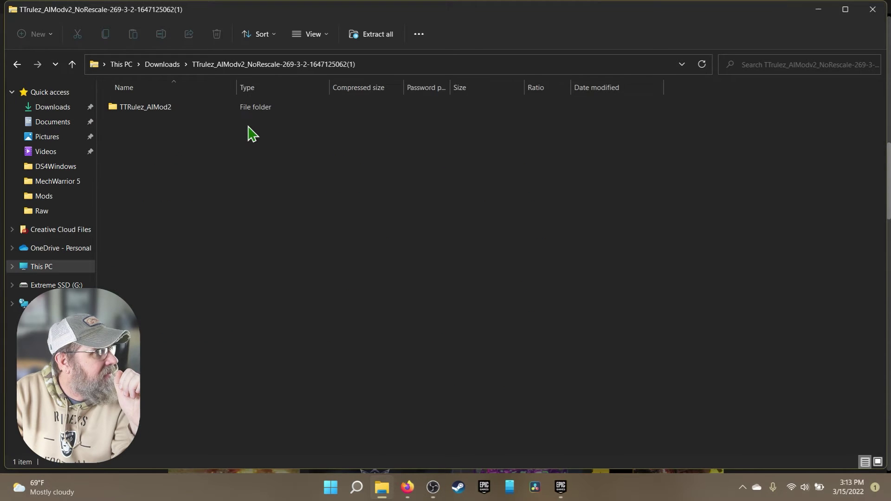
click(162, 64)
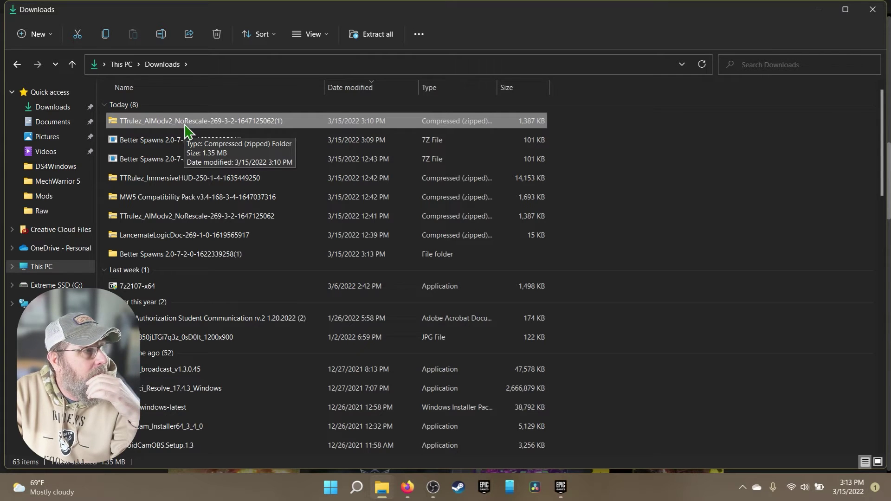
double_click(183, 127)
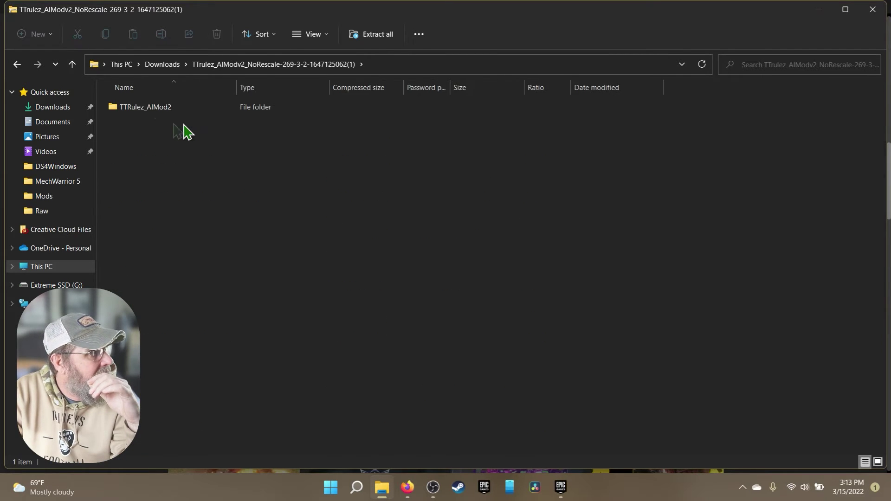
click(144, 114)
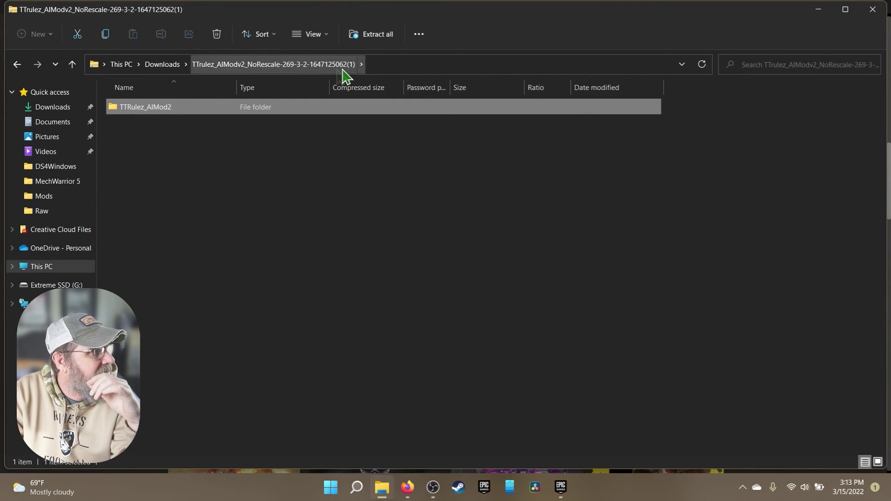
Cut TTRulez_AIMod2 and navigate to C:\Program Files\Epic Games\MW5Mercs\MW5Mercs\Mods.
right_click(173, 110)
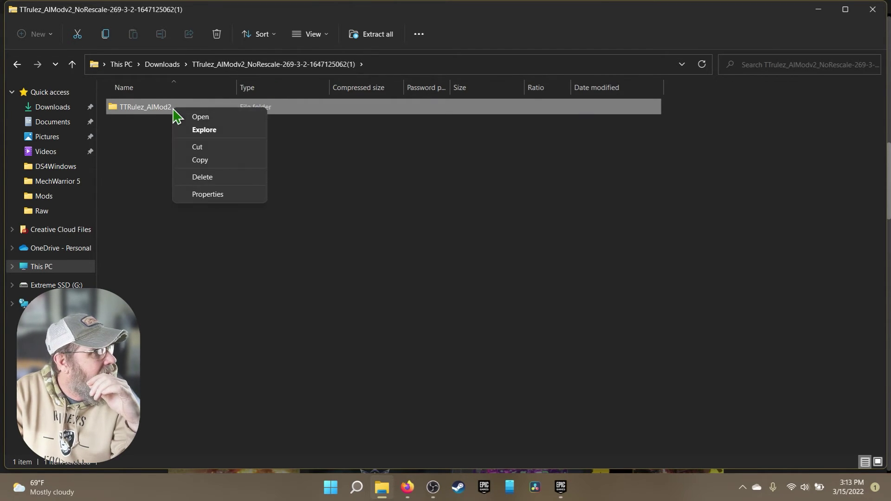
click(202, 147)
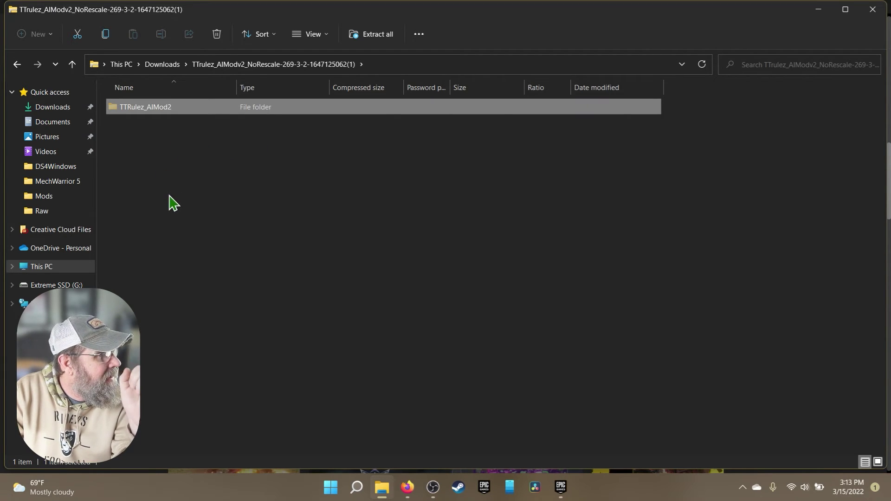
click(41, 271)
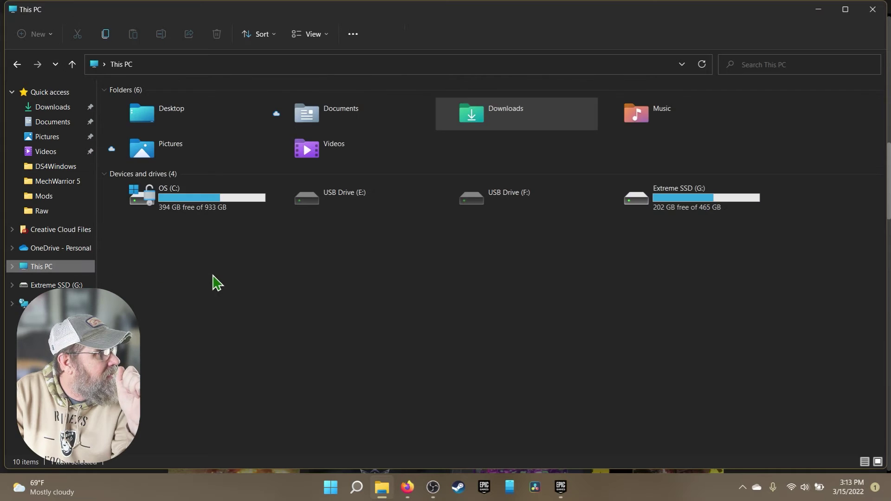
double_click(197, 209)
double_click(172, 225)
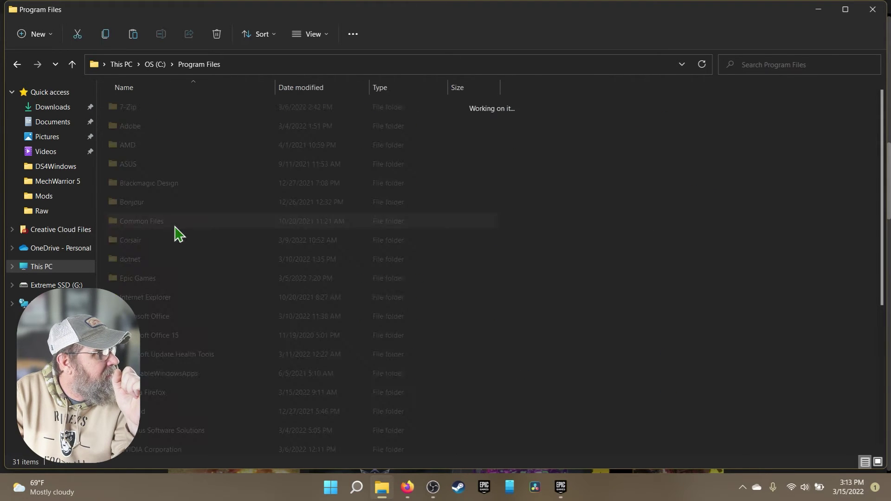
double_click(181, 279)
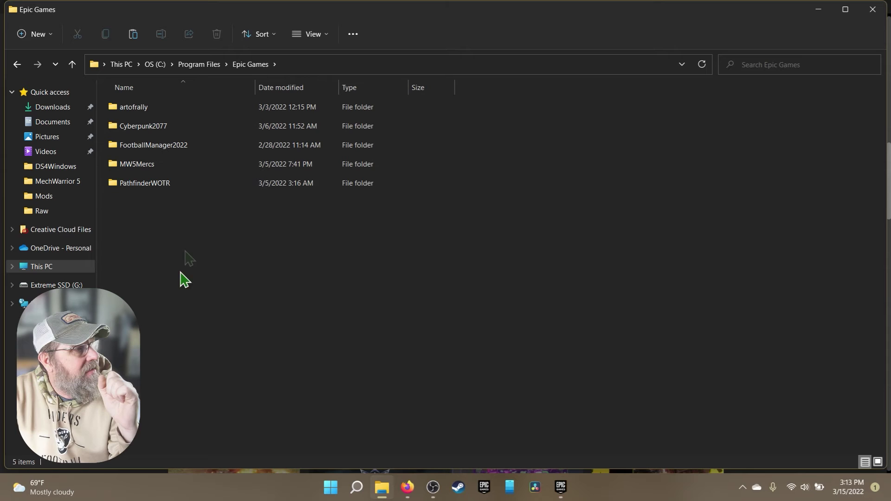
double_click(153, 167)
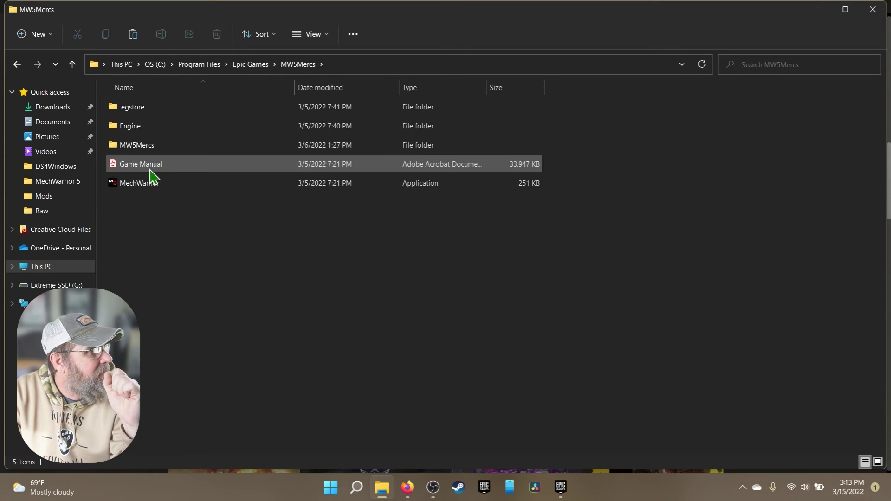
double_click(148, 146)
double_click(147, 148)
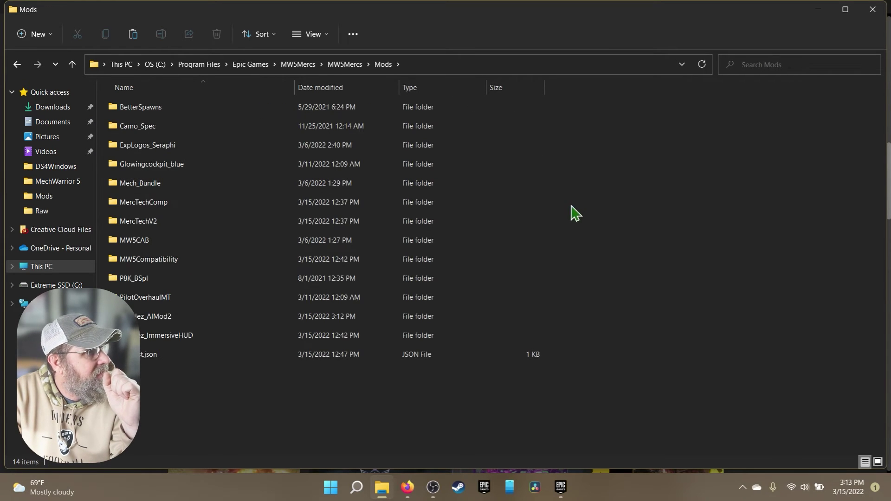
Paste TTRulez_AIMod2 into Mods, replacing the files already in the destination.
right_click(629, 201)
click(642, 207)
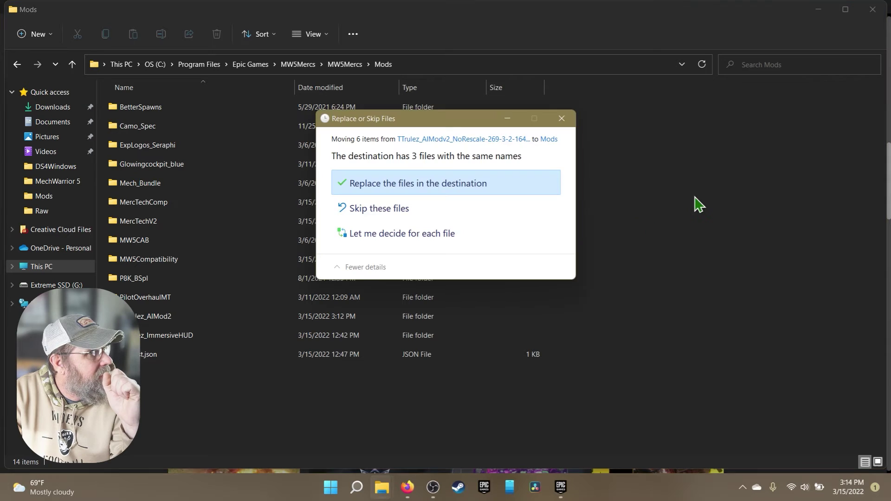
click(491, 183)
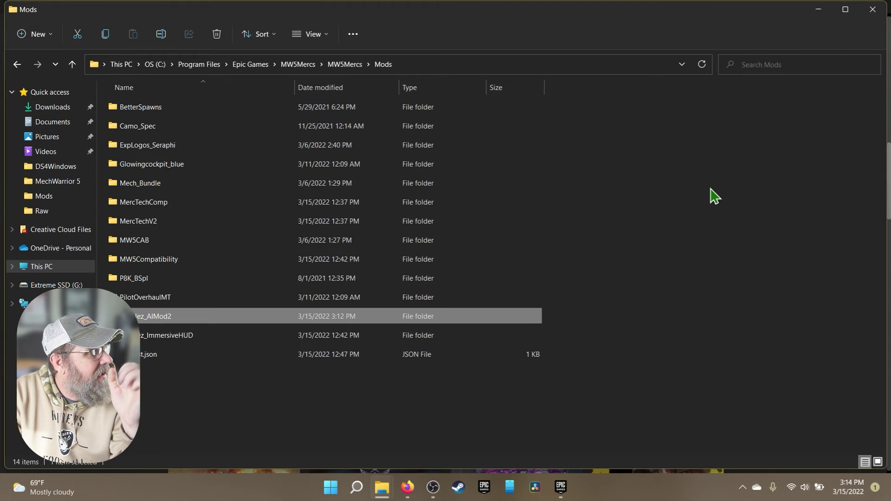
Look inside the Camo_Spec folder, then open the BetterSpawns mod folder.
double_click(134, 127)
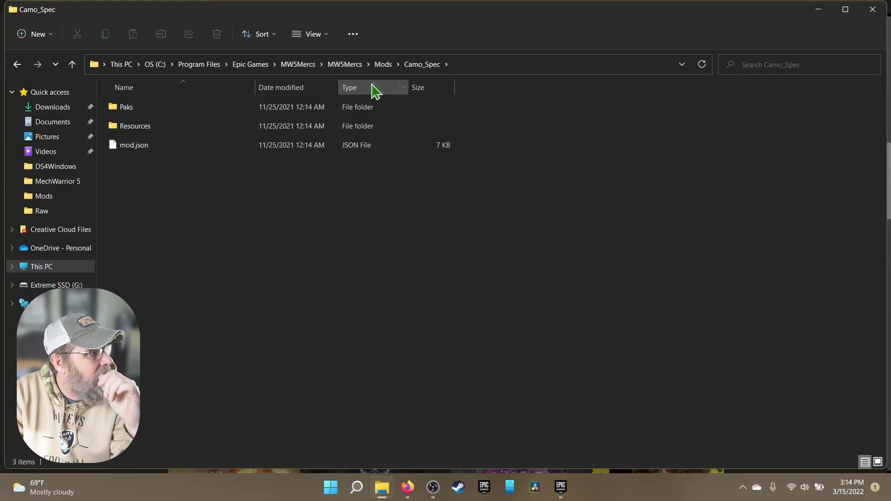
click(383, 64)
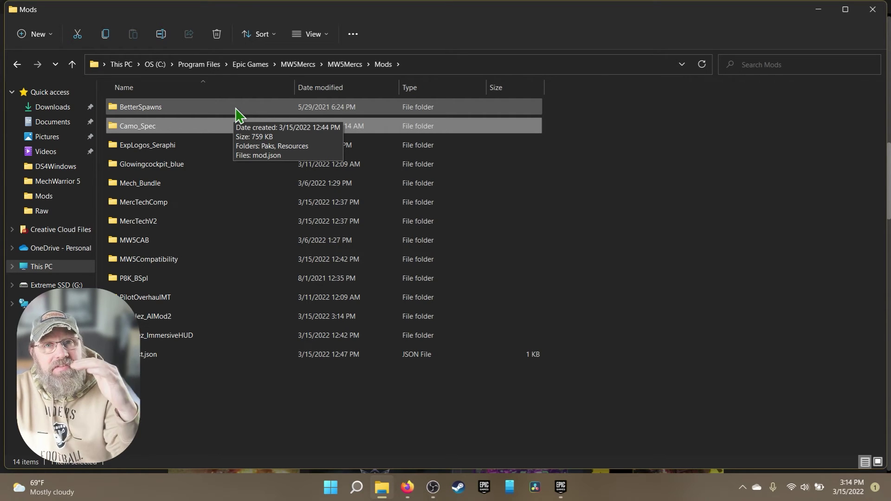
double_click(161, 112)
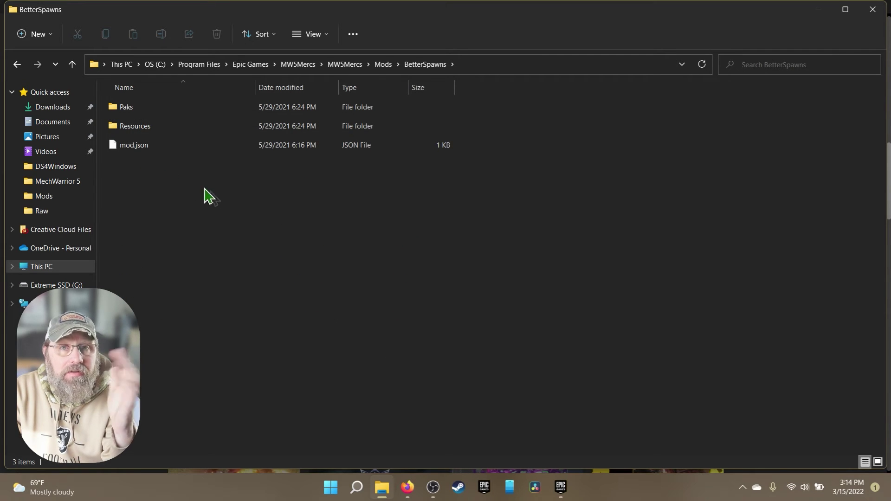
Close File Explorer to return to the game's Cockpit Glass warning for MercTech.
click(872, 9)
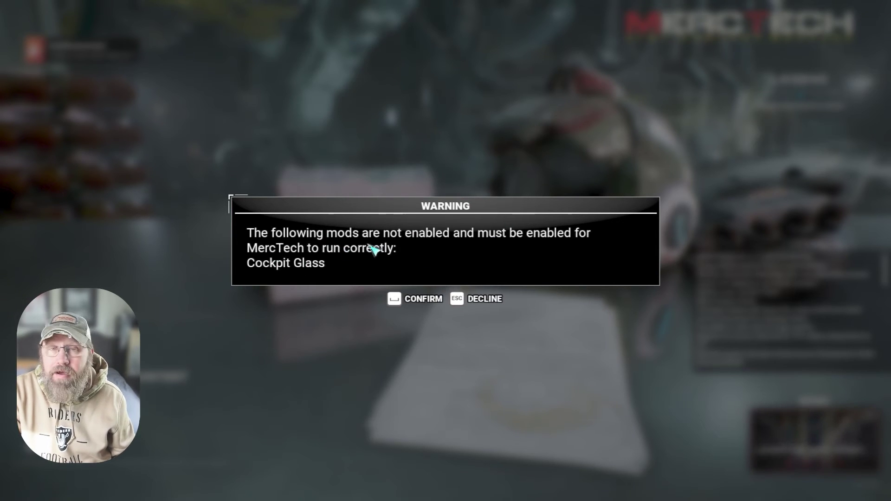
Confirm the Cockpit Glass warning, then toggle MercTechV2 and MercTech Compatibility Pack off and back on.
click(419, 299)
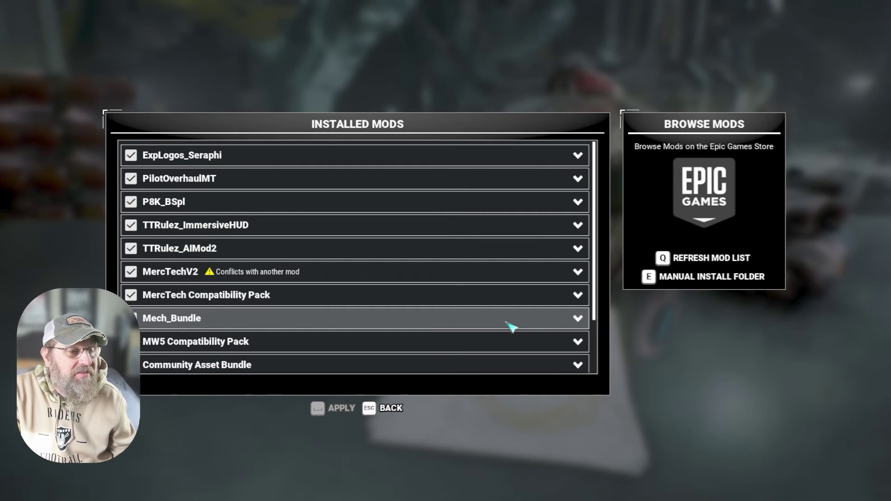
click(132, 273)
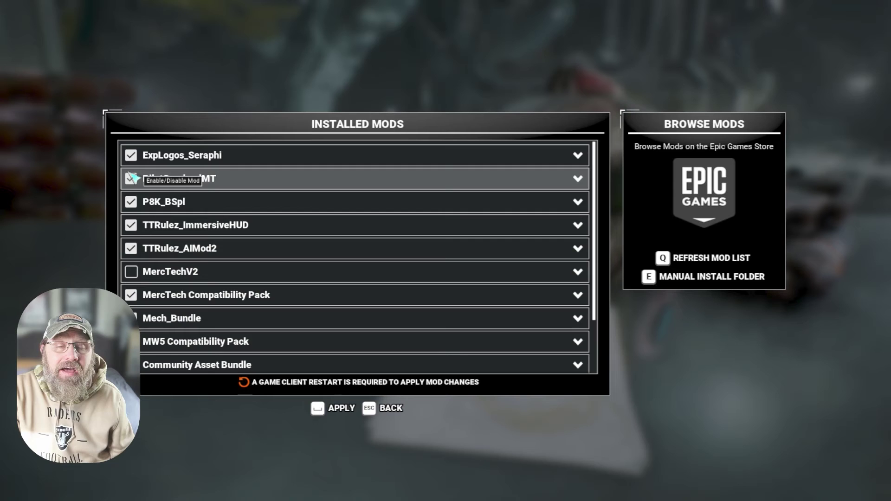
scroll(203, 295, down, 2)
scroll(203, 295, down, 1)
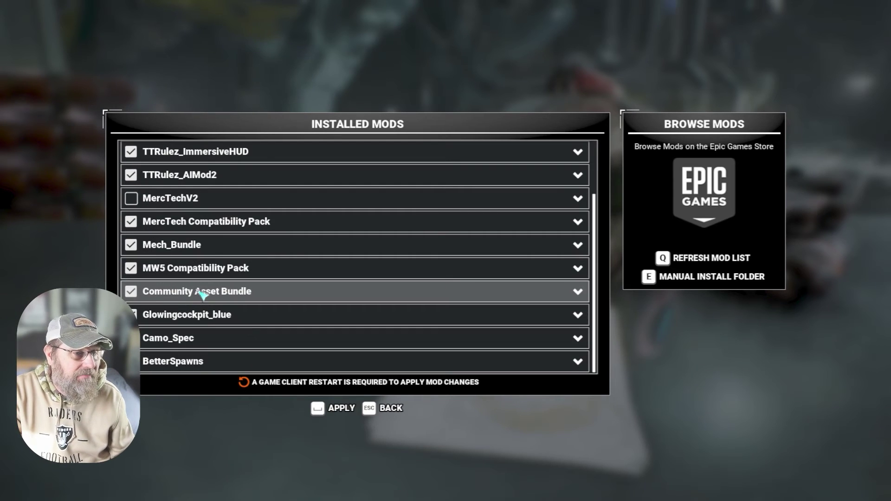
click(134, 223)
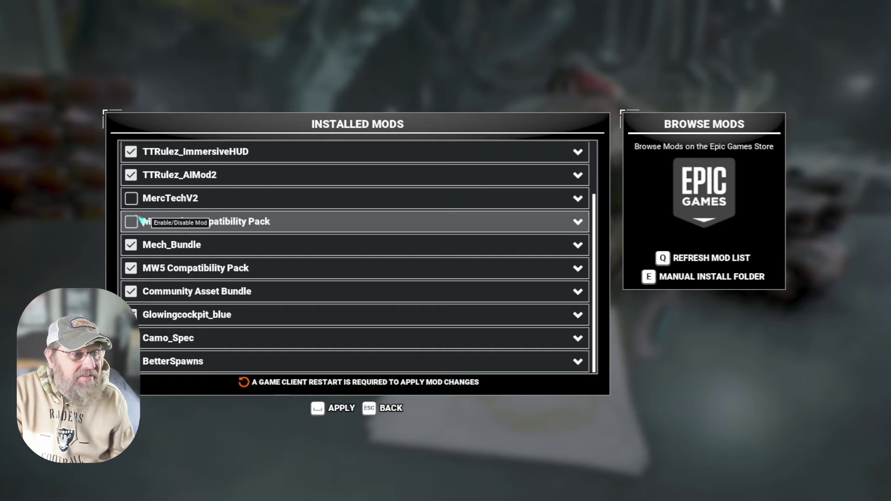
click(132, 200)
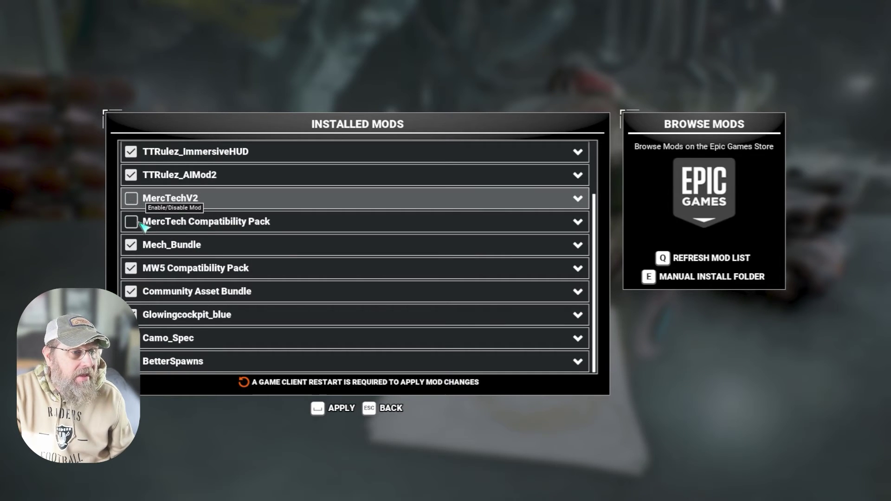
click(134, 223)
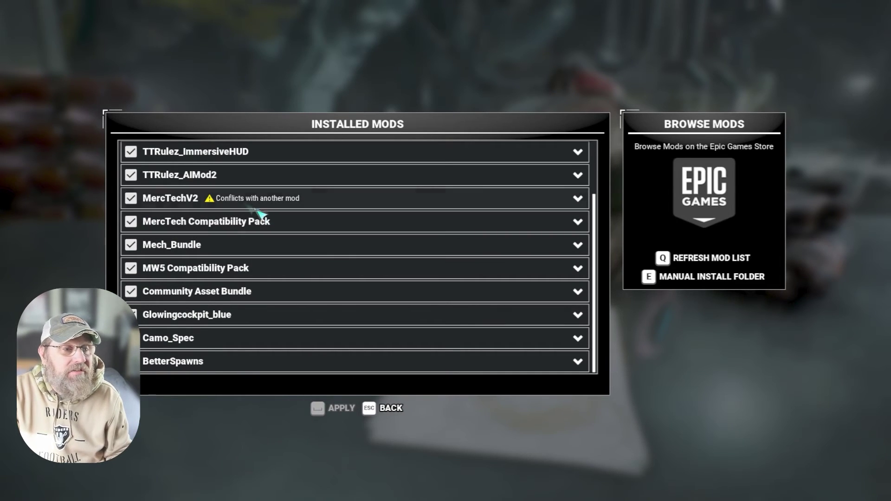
Expand MercTechV2's details, showing TTRulez_ImmersiveHUD and PilotOverhaulMT overriding its content.
click(577, 201)
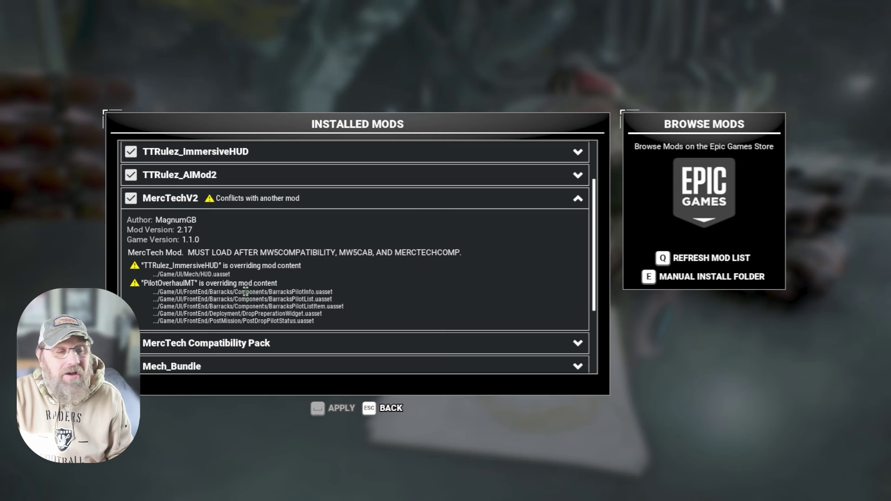
Collapse MercTechV2's details and uncheck MercTechV2 and MercTech Compatibility Pack.
click(577, 200)
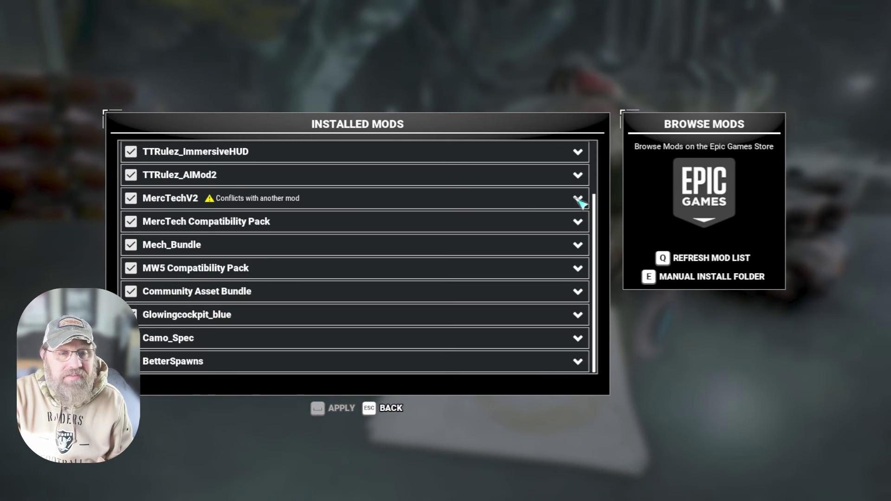
click(131, 199)
click(131, 222)
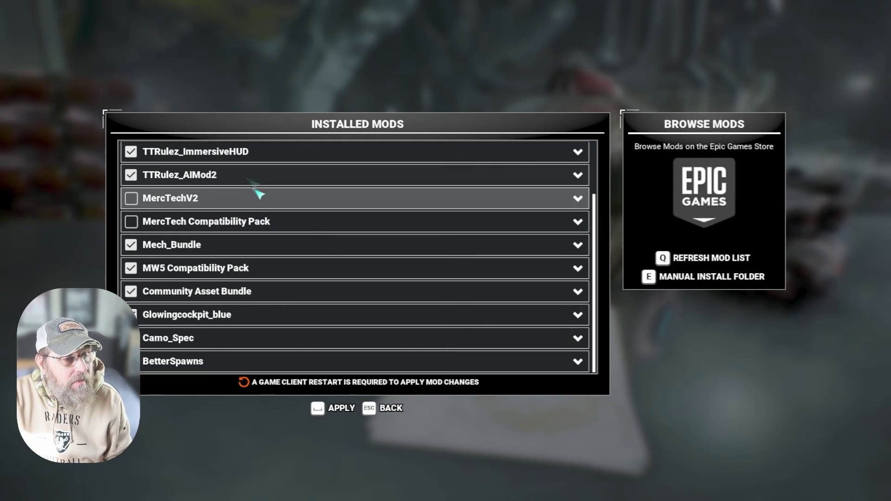
scroll(339, 275, up, 1)
scroll(334, 271, up, 2)
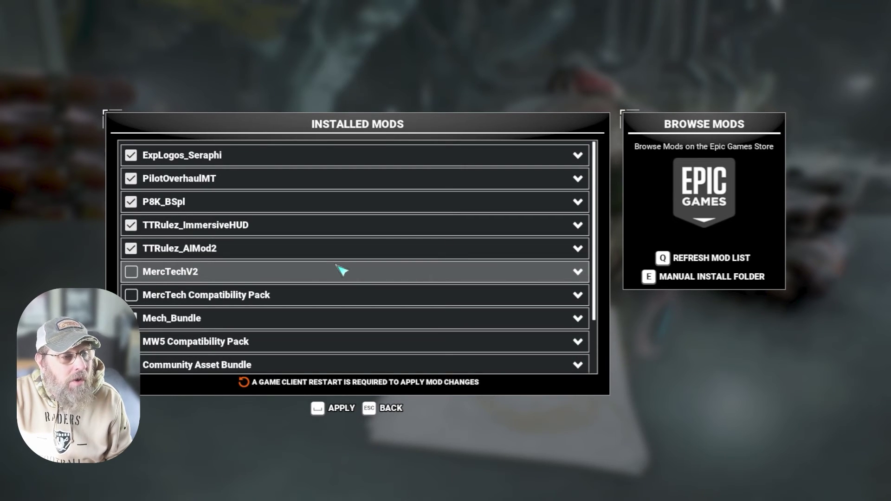
scroll(337, 267, down, 1)
scroll(337, 269, down, 1)
Apply and confirm the mod changes, then quit the game so it restarts.
click(318, 409)
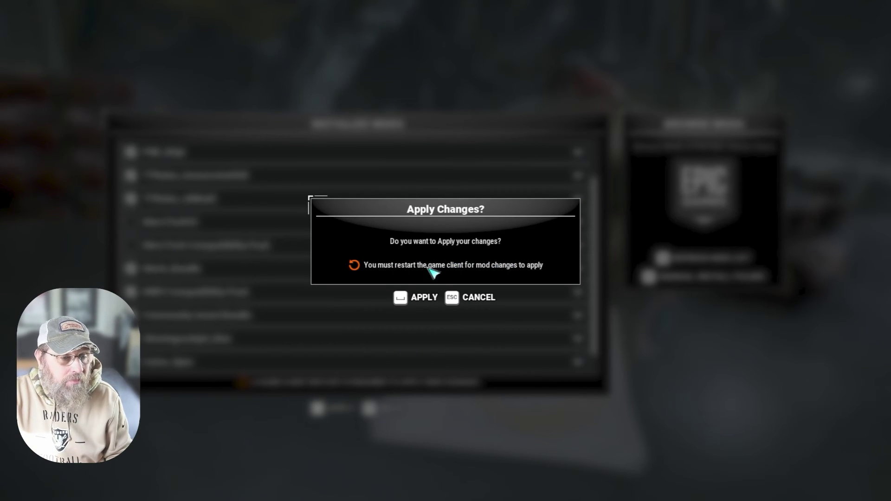
click(424, 299)
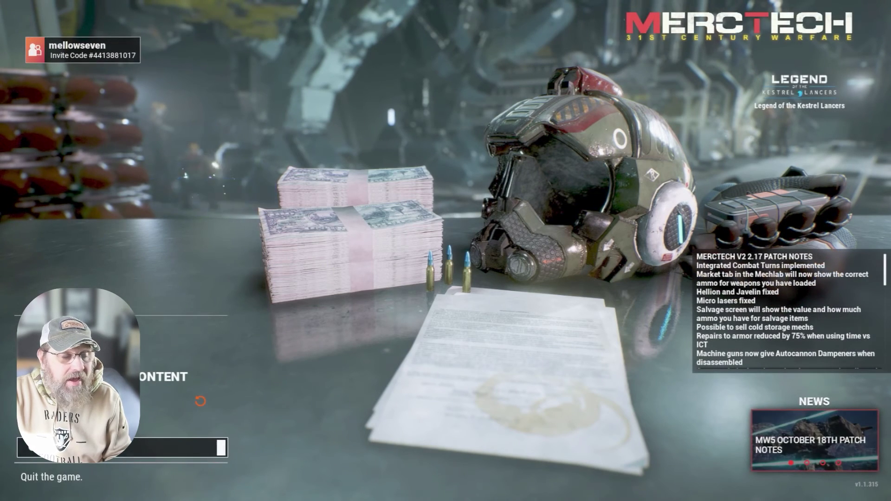
click(177, 438)
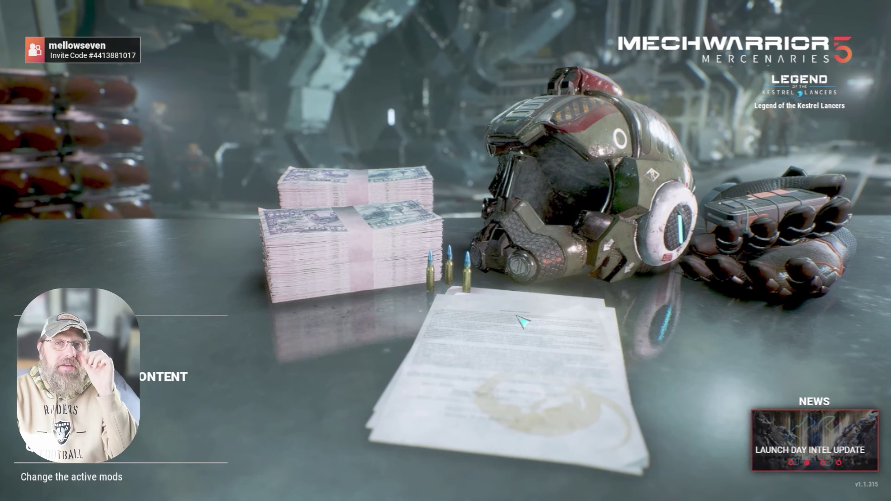
click(163, 394)
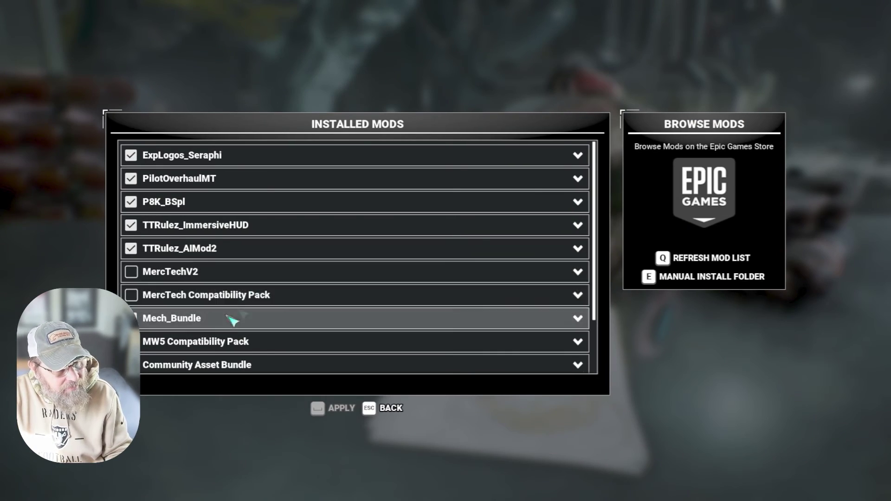
click(398, 411)
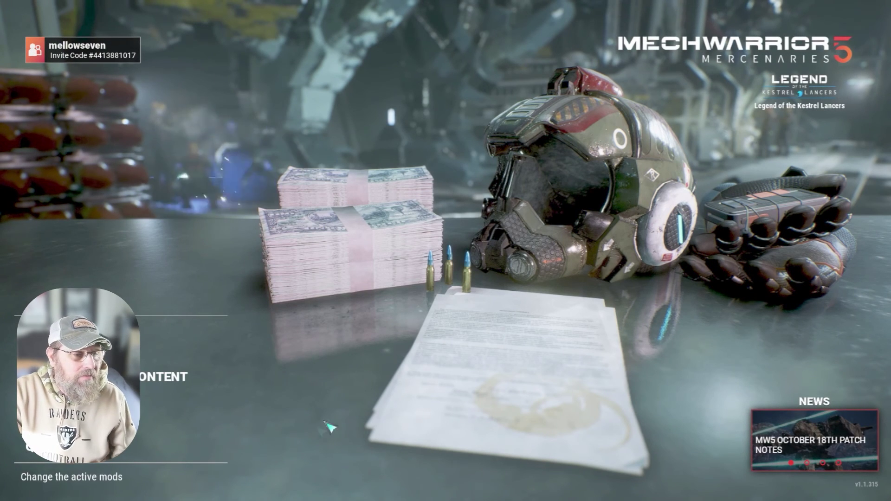
click(146, 381)
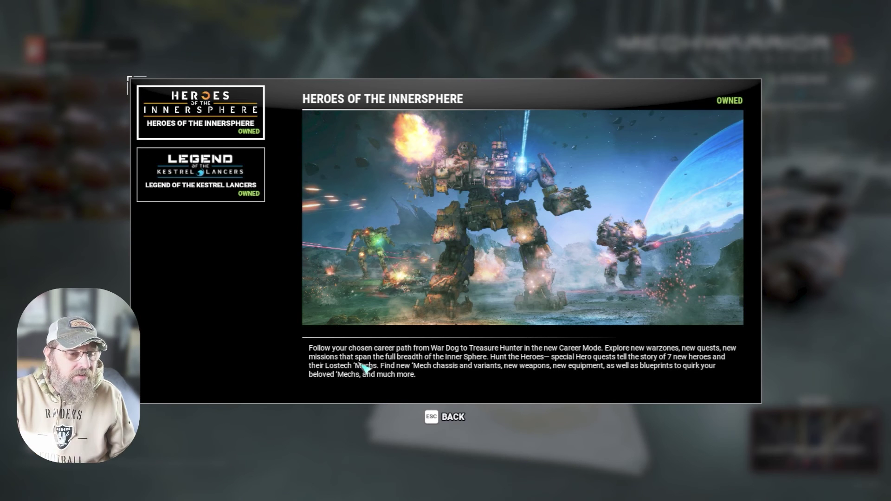
click(447, 418)
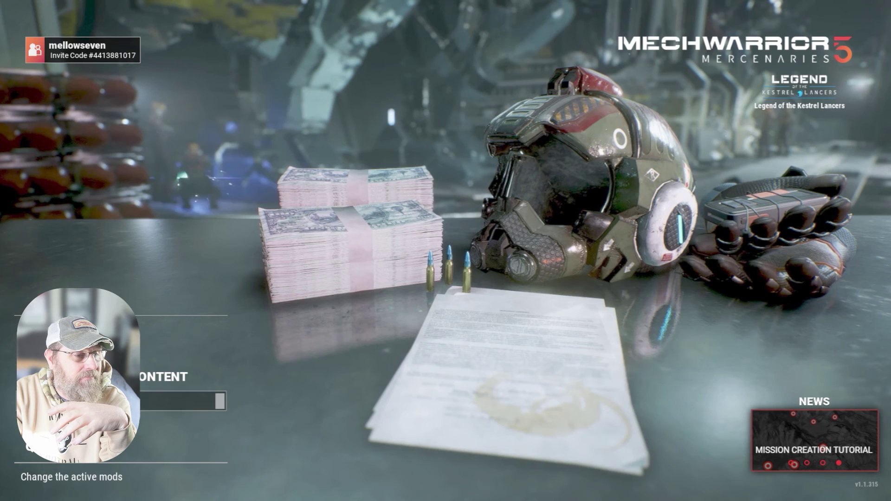
Open Installed Mods via Change the active mods, with both MercTech mods still disabled.
key(Return)
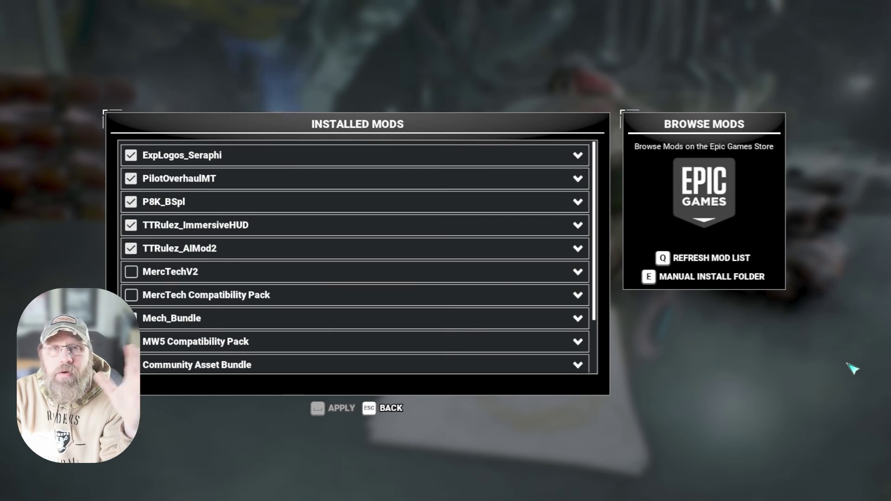